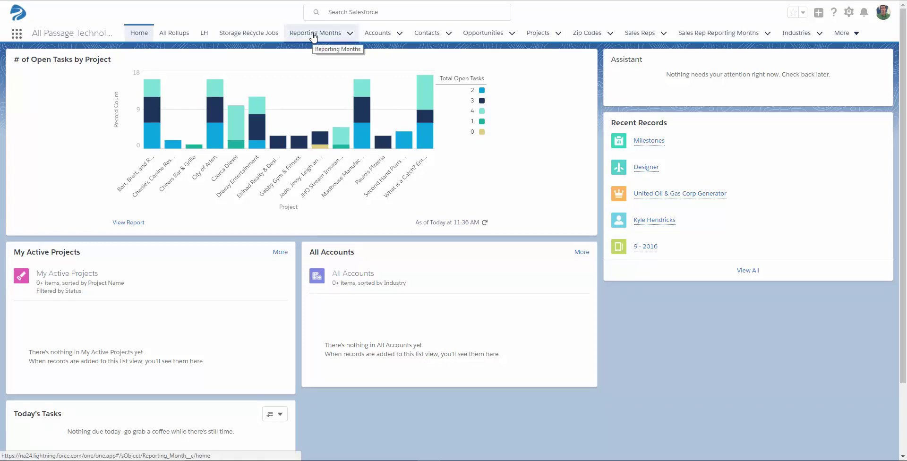
Step: Start a new custom object in Setup with the label Reporting Month 2 and plural label Reporting Months 2
left_click(849, 12)
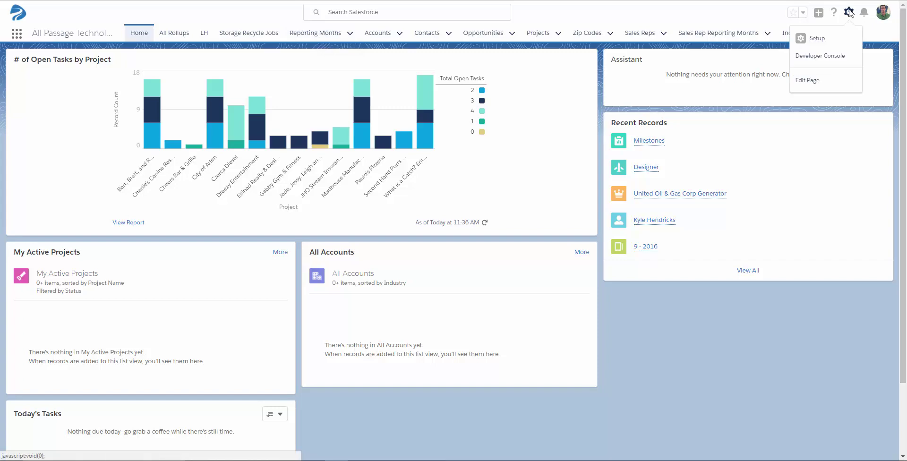
left_click(823, 38)
left_click(118, 37)
left_click(865, 64)
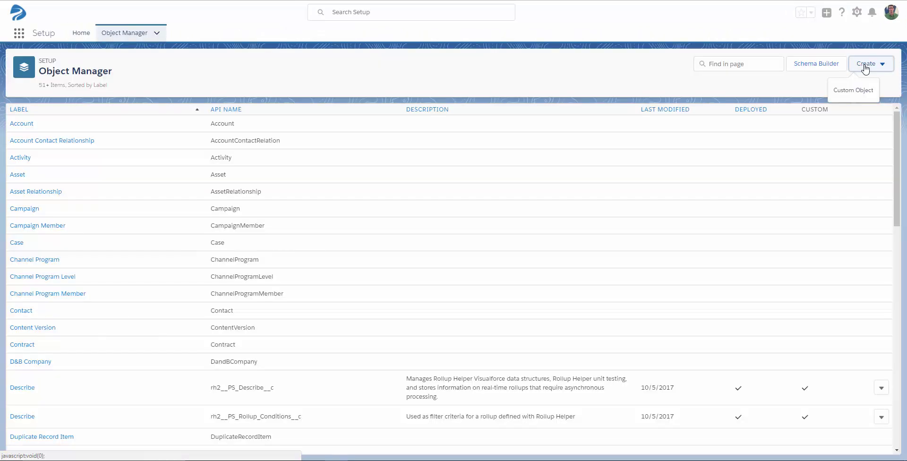
left_click(853, 90)
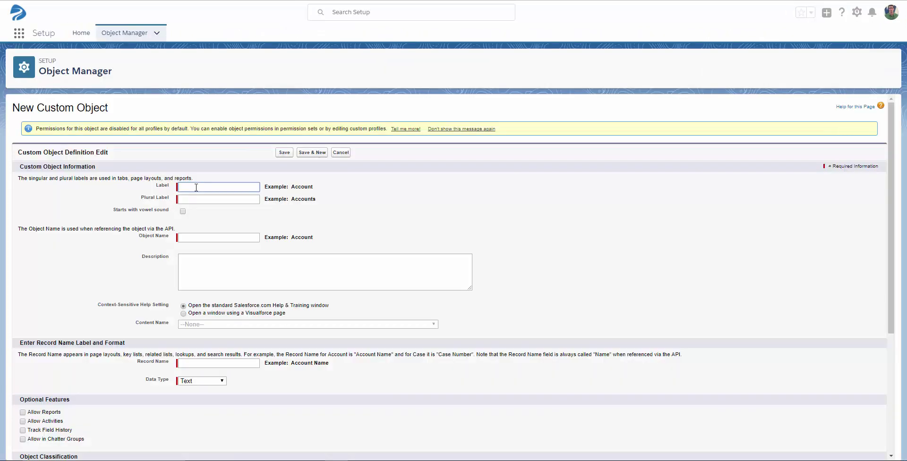
type("Reporting Month 2")
left_click(201, 199)
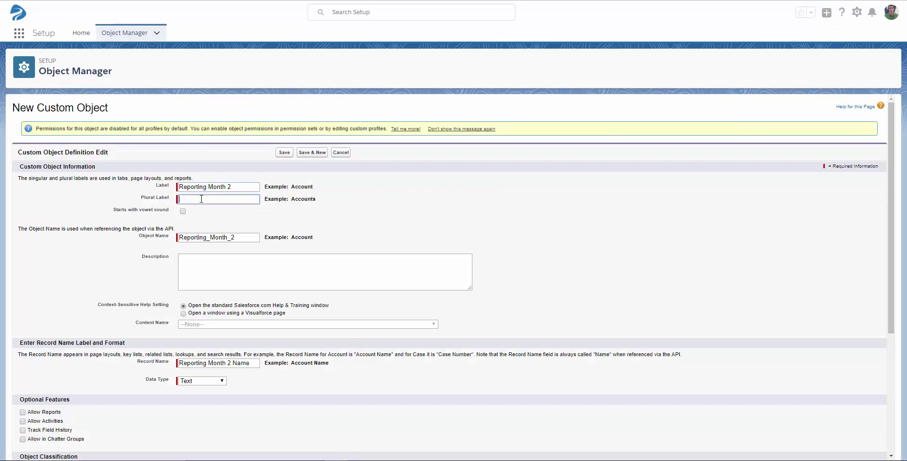
type("Reporting Months 2")
left_click(141, 218)
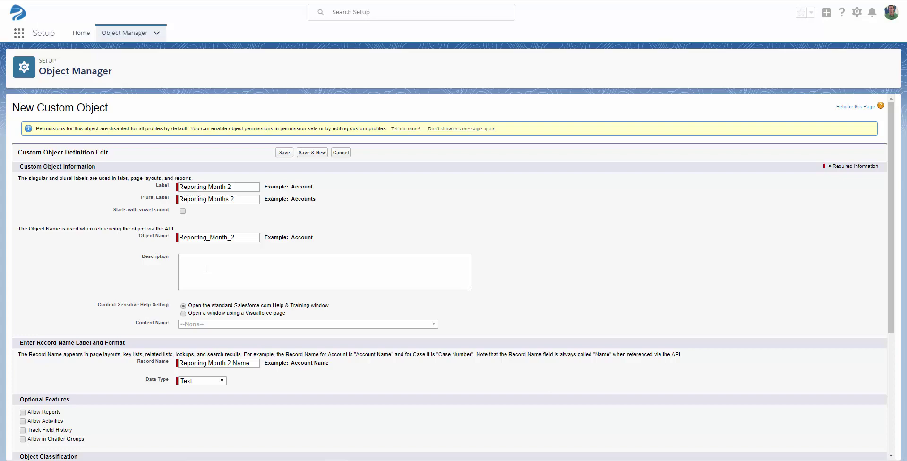
Step: Enable all optional features, search, notes and attachments, and the custom tab wizard for the object, and save it
scroll(206, 269, "down", 3)
left_click(22, 270)
left_click(23, 280)
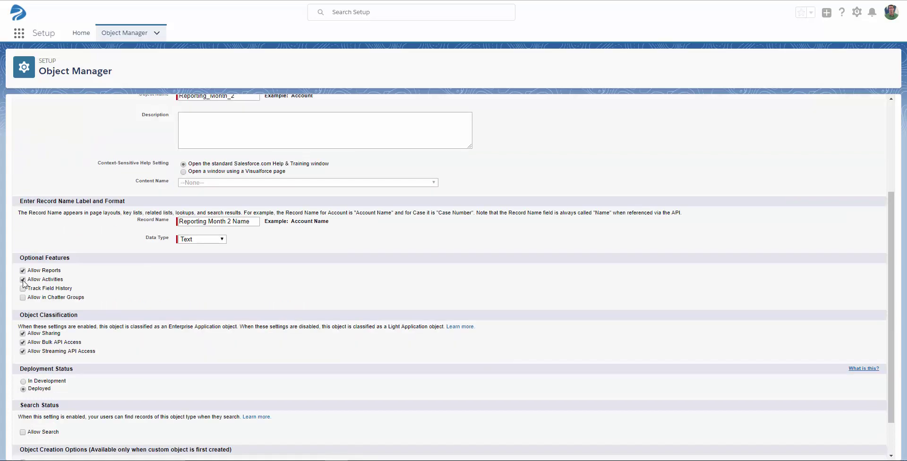
left_click(23, 288)
left_click(23, 297)
scroll(26, 348, "down", 1)
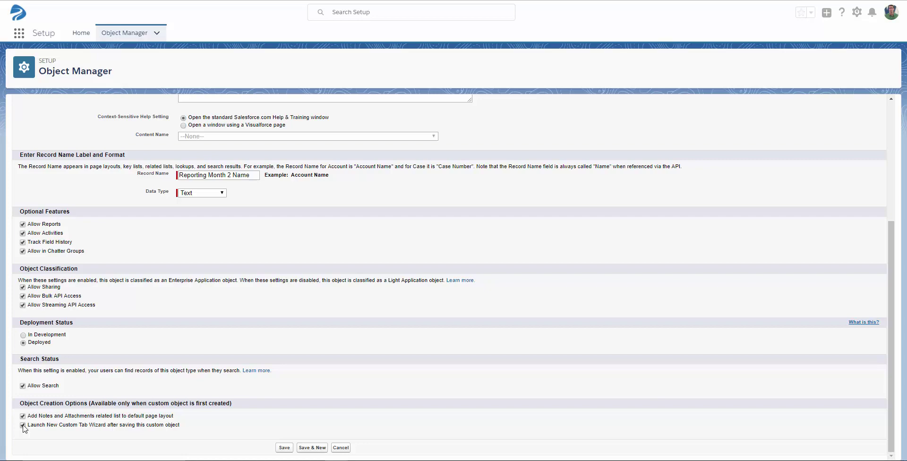
left_click(284, 447)
Step: Give the Reporting Month 2 object's tab the Bell style and continue to the profile settings
left_click(361, 195)
left_click(198, 257)
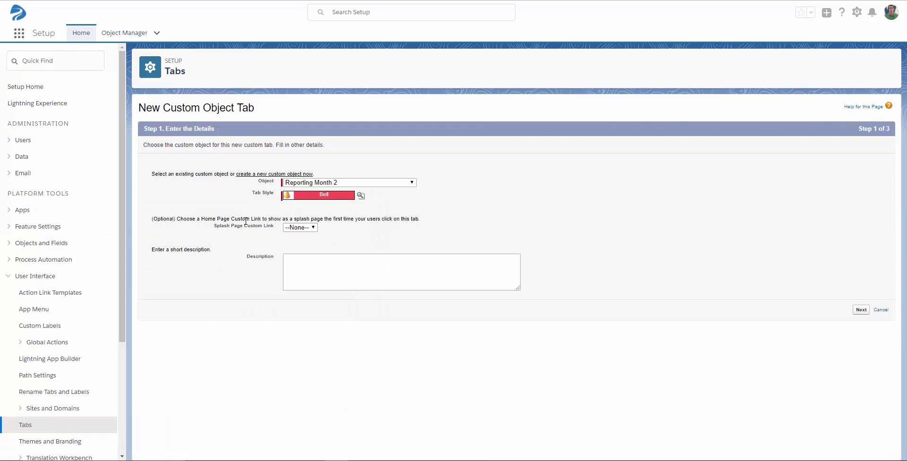
left_click(862, 310)
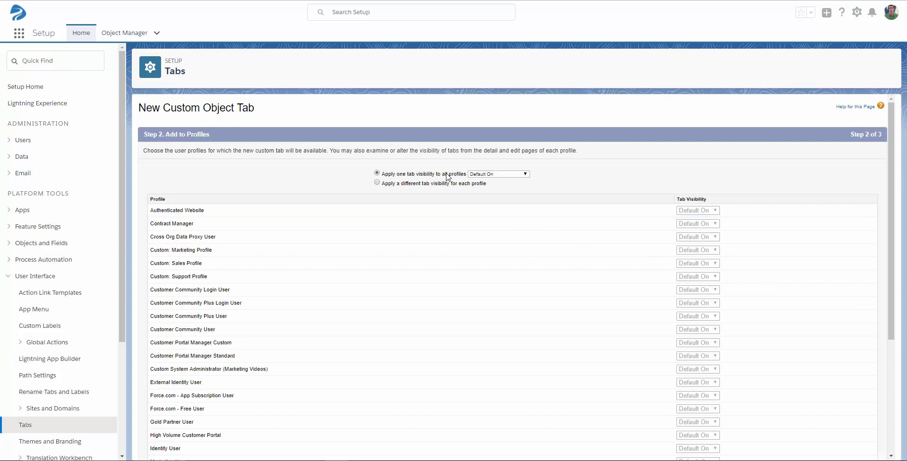
Step: Keep the tab Default On for all profiles, include it only in All Passage Technology Products (Dreamforce_16_Demos_Lightning), and save
scroll(756, 208, "down", 5)
left_click(853, 448)
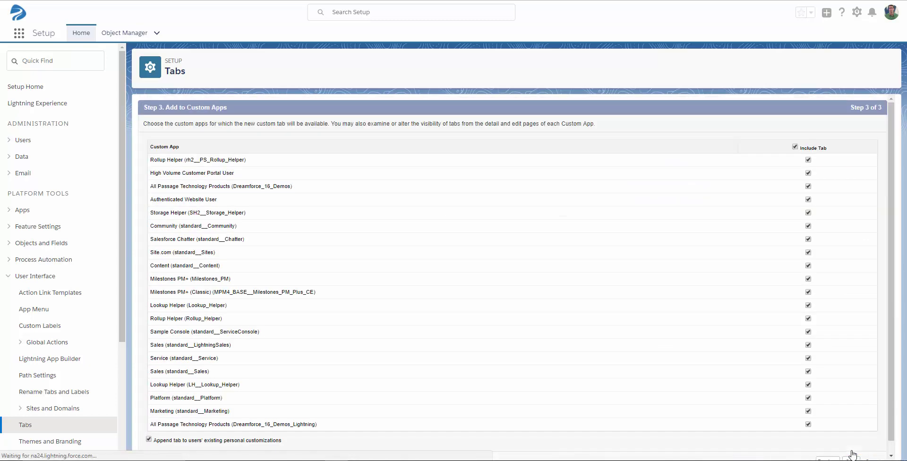
left_click(796, 147)
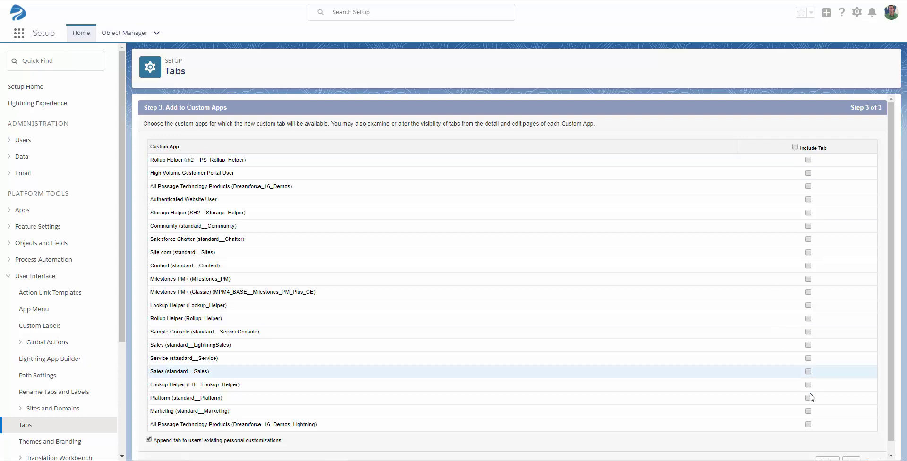
left_click(809, 424)
scroll(832, 439, "down", 1)
left_click(852, 449)
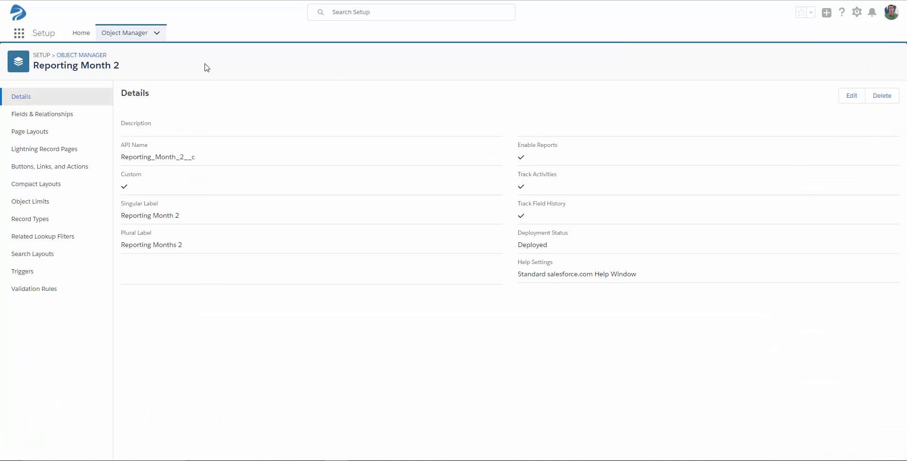
Step: Start a new custom field of type Lookup Relationship on the Opportunity object
left_click(115, 34)
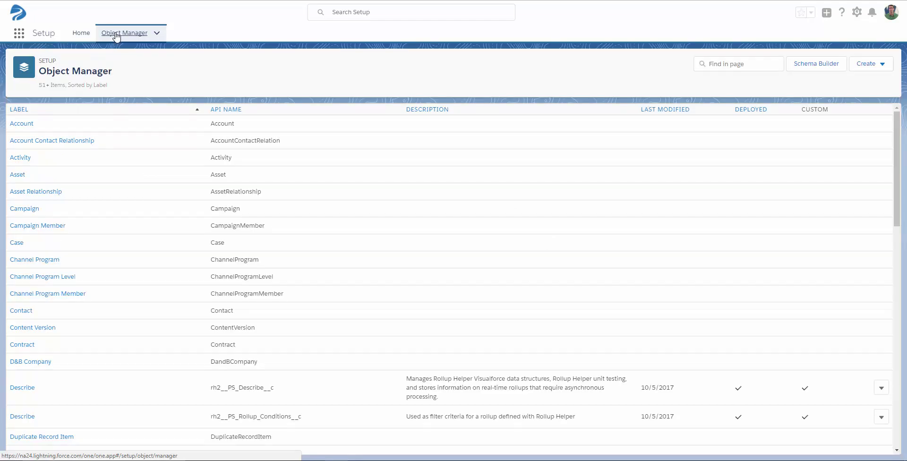
scroll(87, 245, "down", 10)
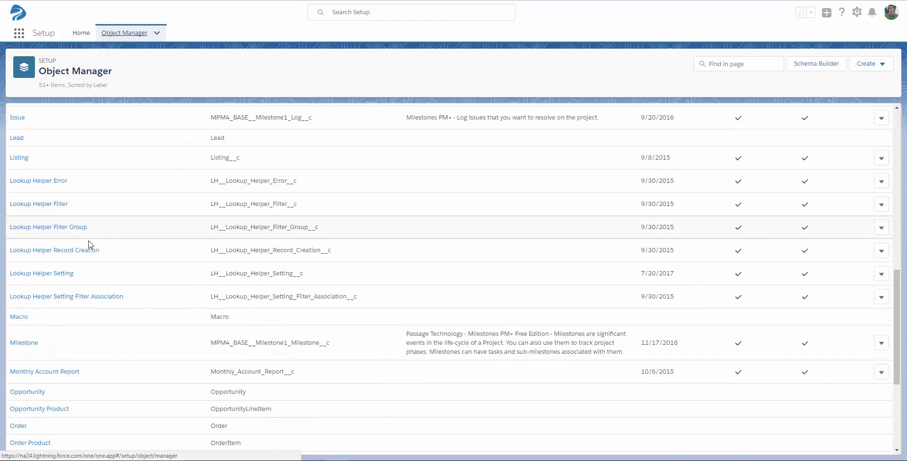
scroll(90, 245, "down", 4)
left_click(31, 216)
left_click(51, 117)
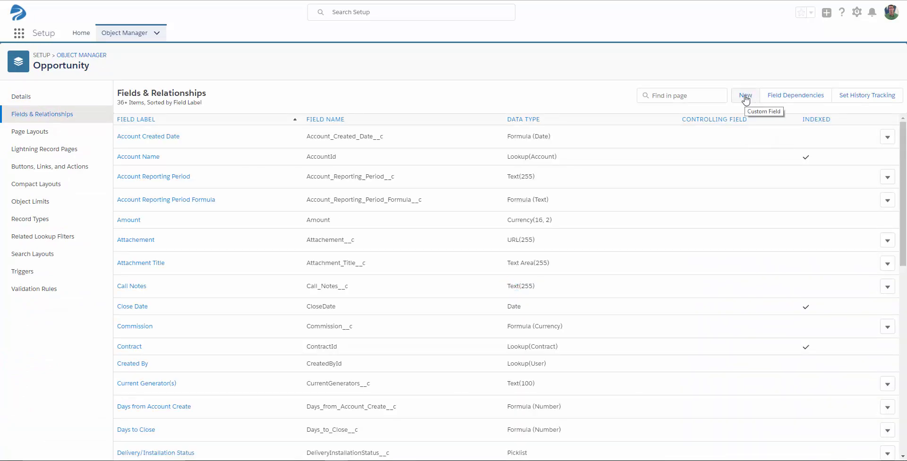
left_click(745, 97)
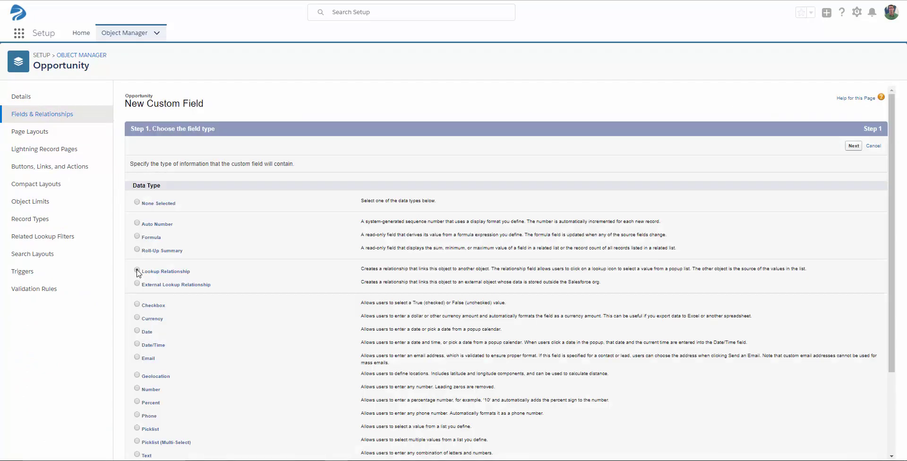
left_click(854, 146)
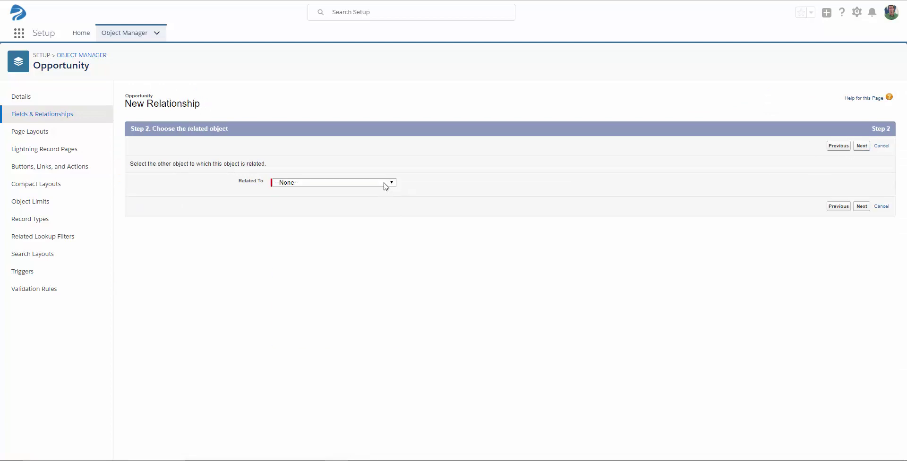
Step: Relate the lookup to Reporting Month 2 and accept the proposed field label, name and child relationship name
left_click(385, 186)
left_click_drag(391, 212, 391, 260)
left_click(303, 337)
left_click(862, 207)
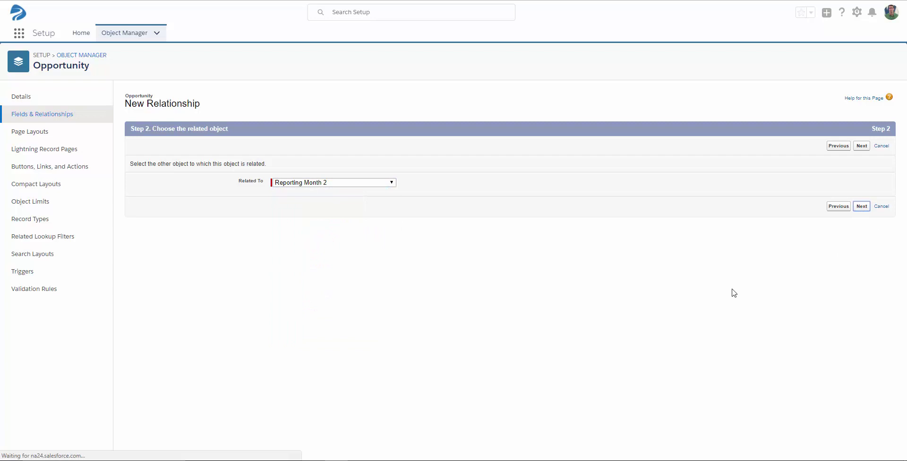
left_click(294, 210)
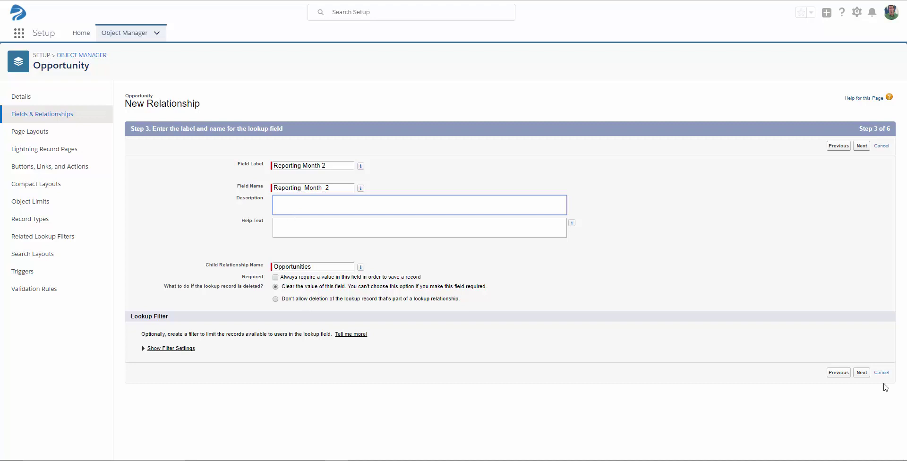
left_click(862, 372)
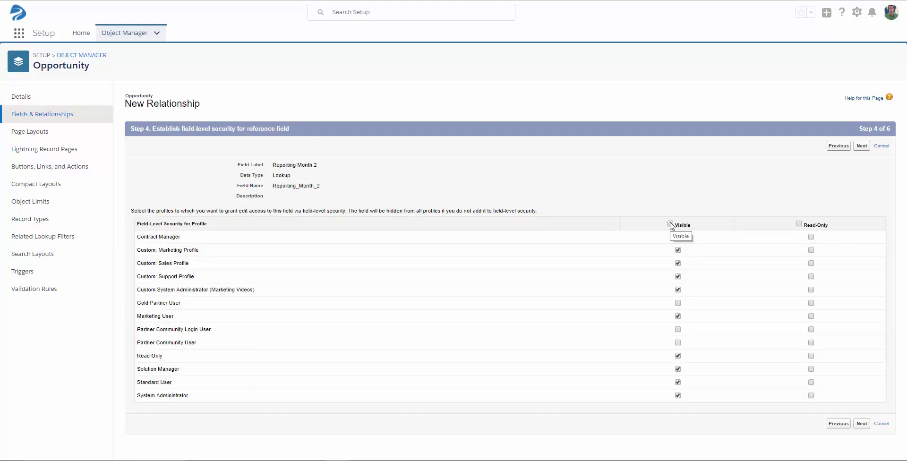
Step: Make the lookup field visible to all profiles, keep it on all page layouts, and save it, continuing with another new field
left_click(671, 224)
left_click(862, 147)
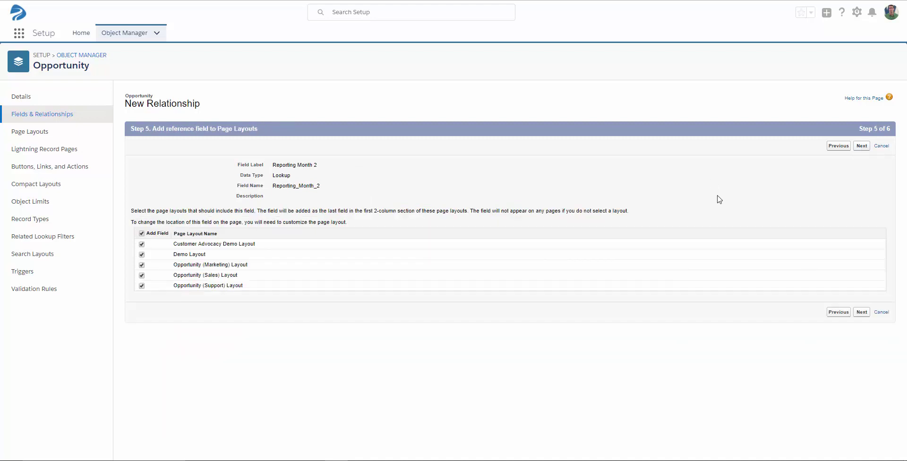
left_click(862, 146)
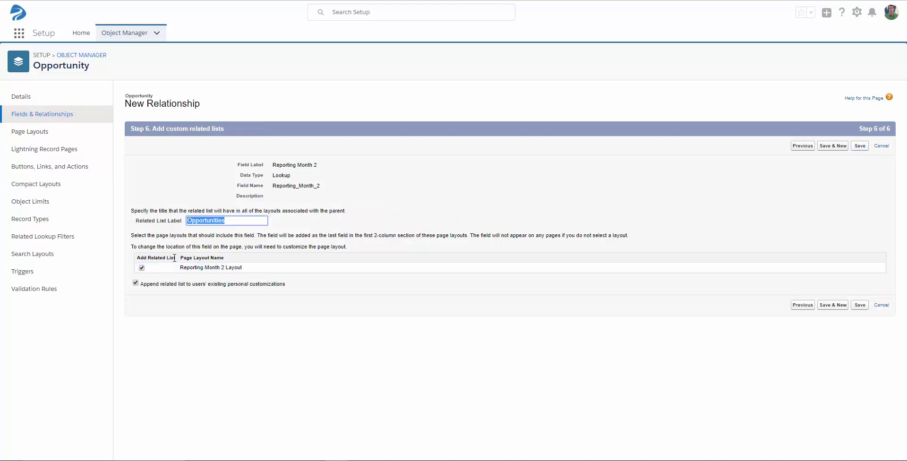
left_click(835, 309)
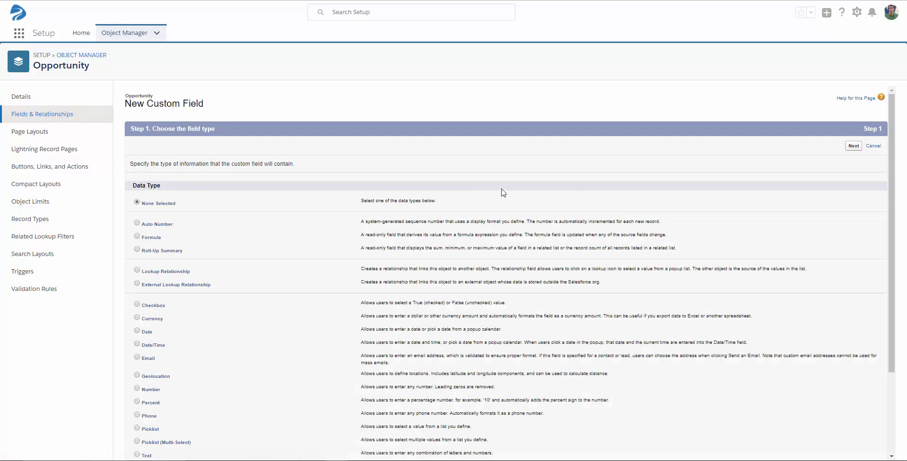
Step: Set up a formula field on Opportunity labelled Rep Month Form with the Text return type
left_click(137, 236)
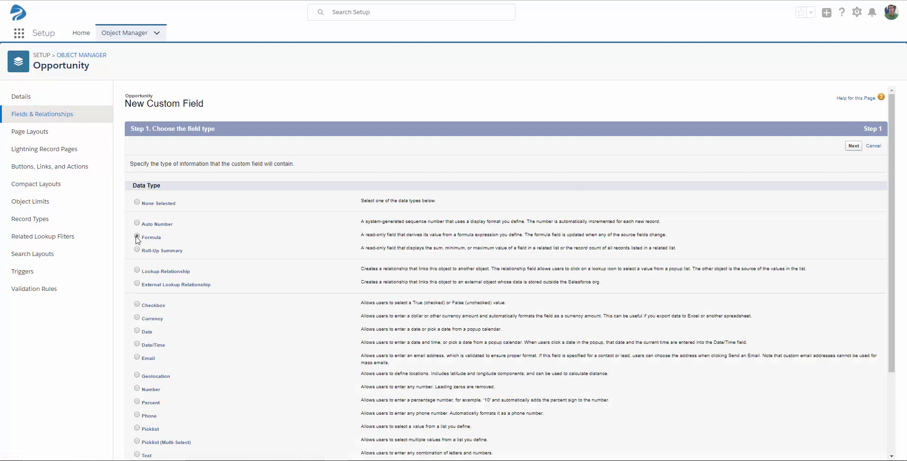
left_click(849, 150)
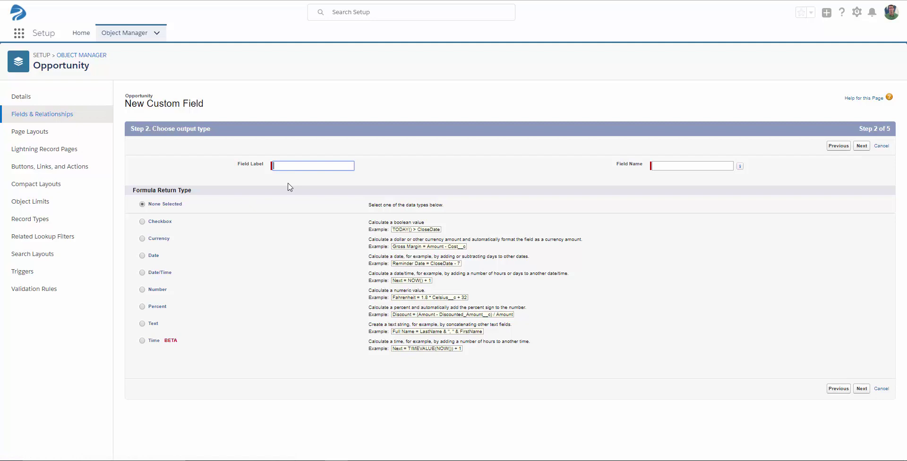
type("Rep Month Form")
left_click(663, 169)
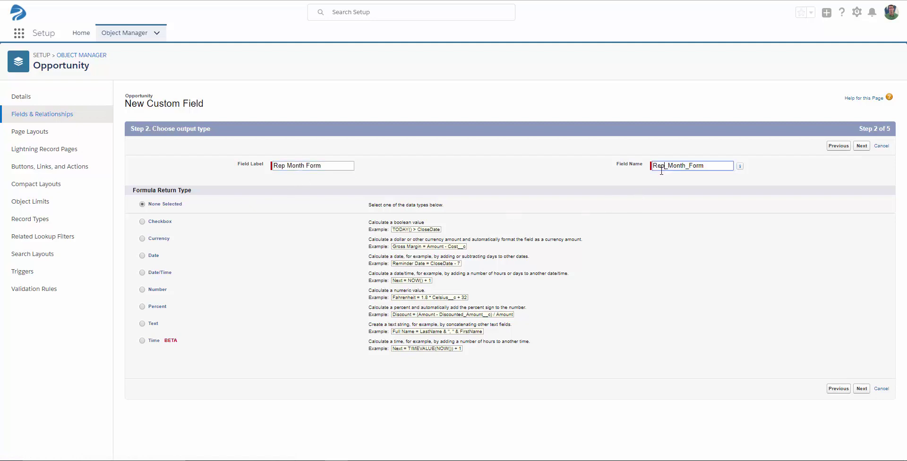
left_click(143, 324)
left_click(862, 389)
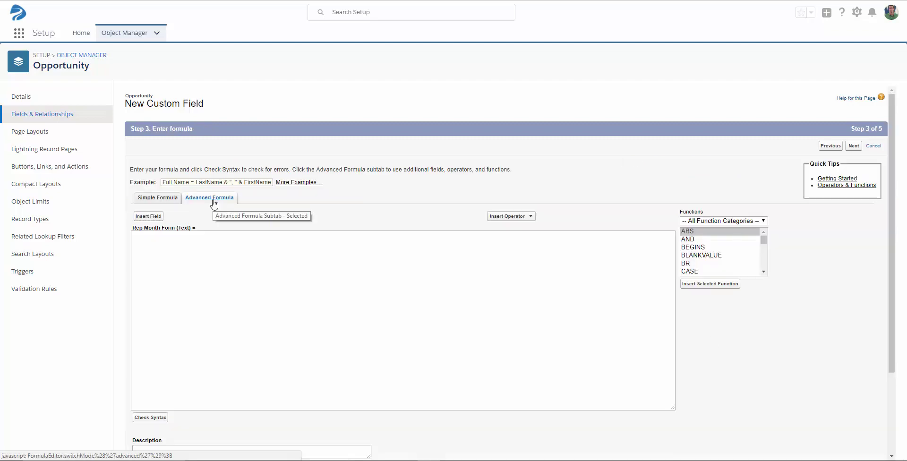
Step: Begin the advanced formula with TEXT(MONTH( CloseDate )), inserting the Opportunity's Close Date field
left_click(214, 203)
scroll(764, 272, "down", 5)
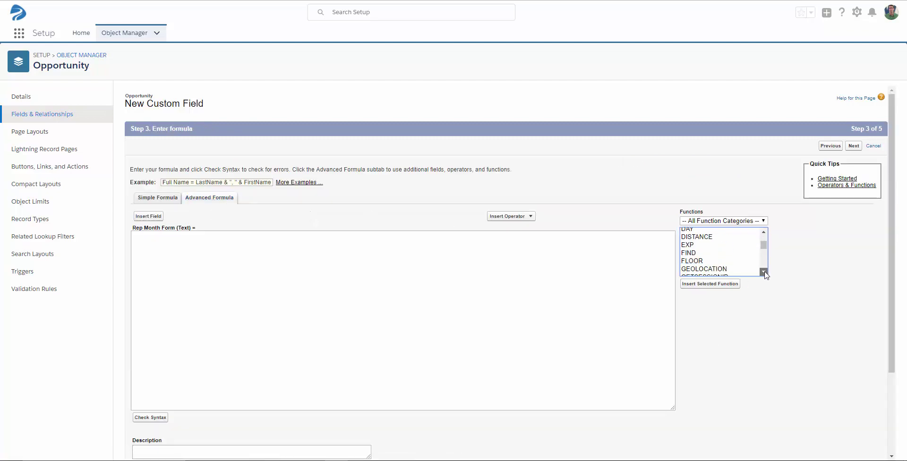
scroll(764, 265, "down", 12)
double_click(695, 243)
left_click_drag(153, 235, 171, 235)
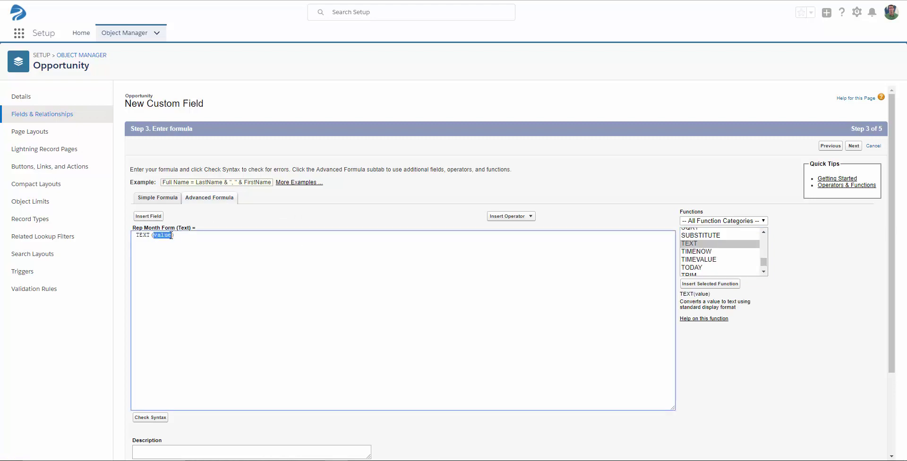
type("MONTH")
type("(")
left_click(148, 216)
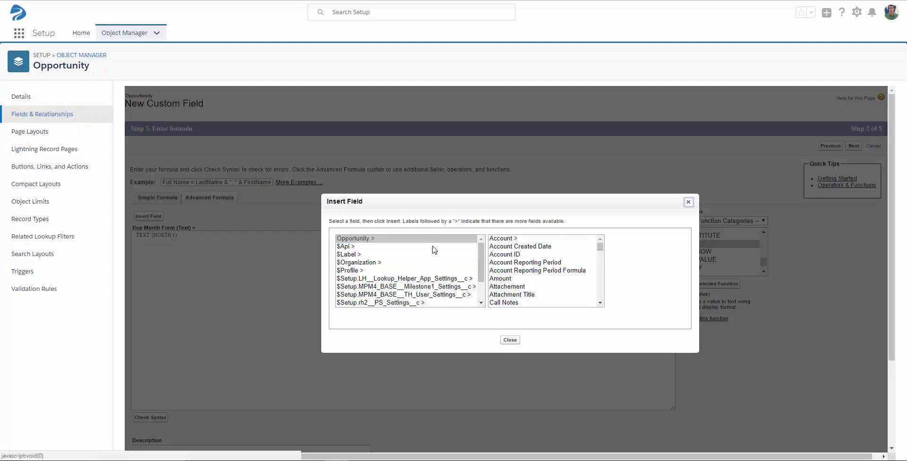
scroll(543, 269, "down", 1)
left_click(520, 302)
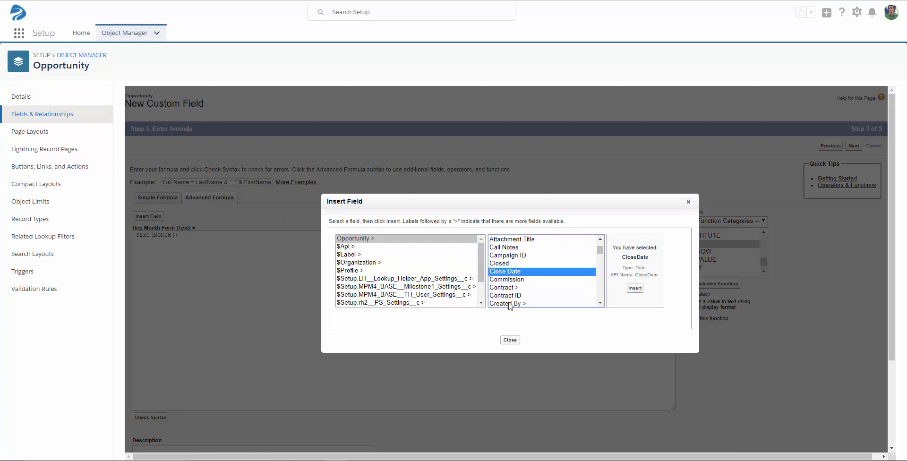
left_click(635, 288)
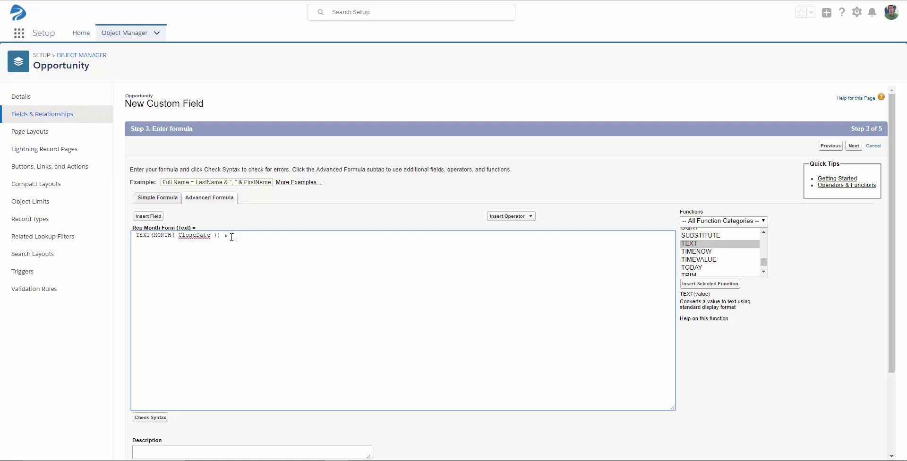
Step: Append & "-" & TEXT(YEAR( CloseDate )) to the Rep Month Form formula and check its syntax
type("-\" & TEXT(YEAR(")
left_click(148, 216)
scroll(543, 274, "down", 2)
left_click(524, 290)
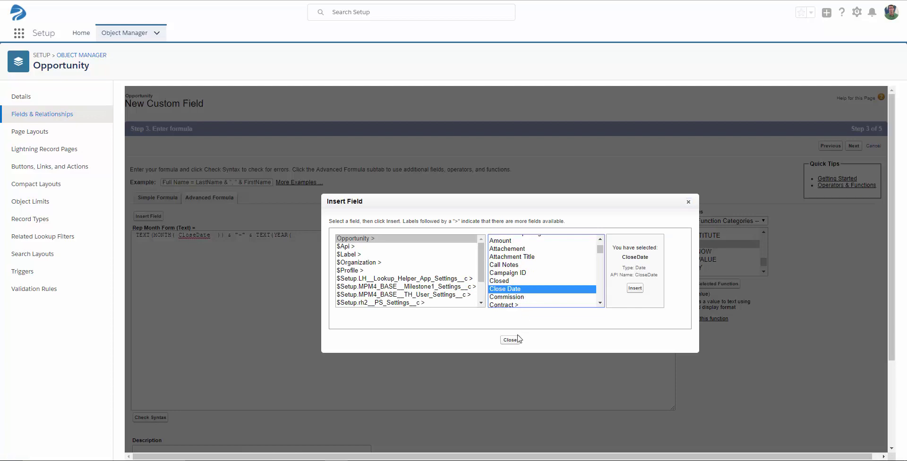
left_click(634, 290)
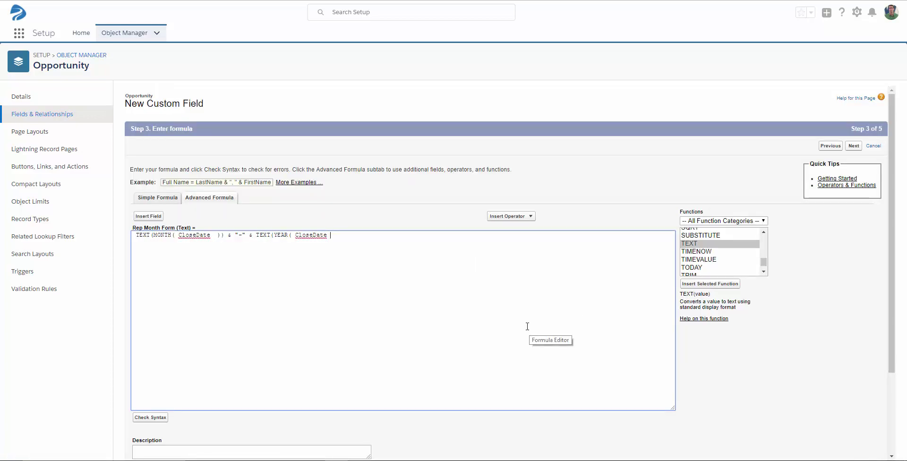
type(")")
left_click(151, 417)
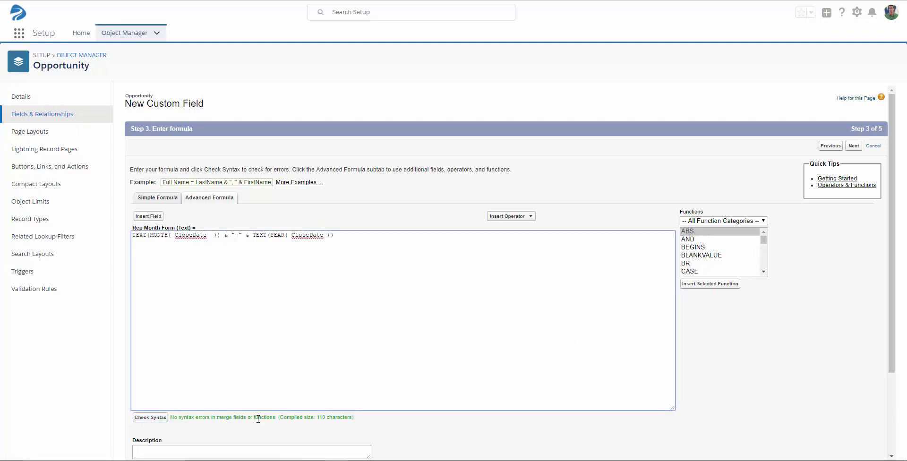
Step: Accept the default profile visibility and all page layouts for the Rep Month Form field, and save it
left_click(854, 146)
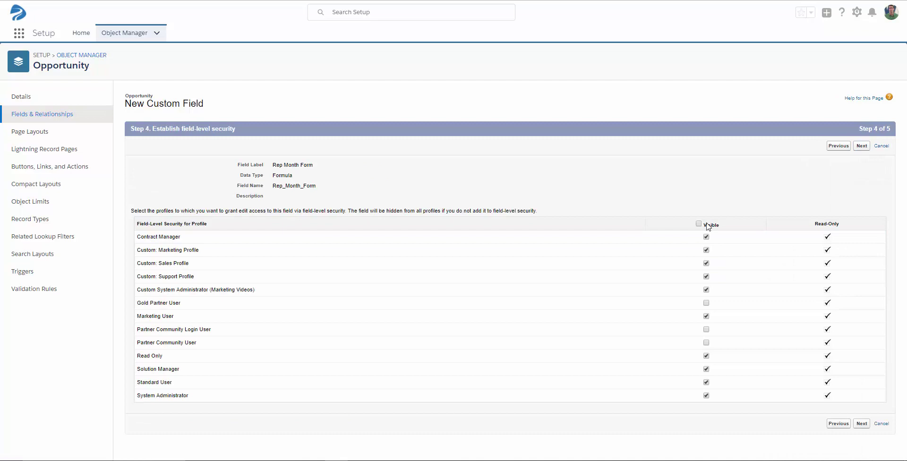
left_click(861, 147)
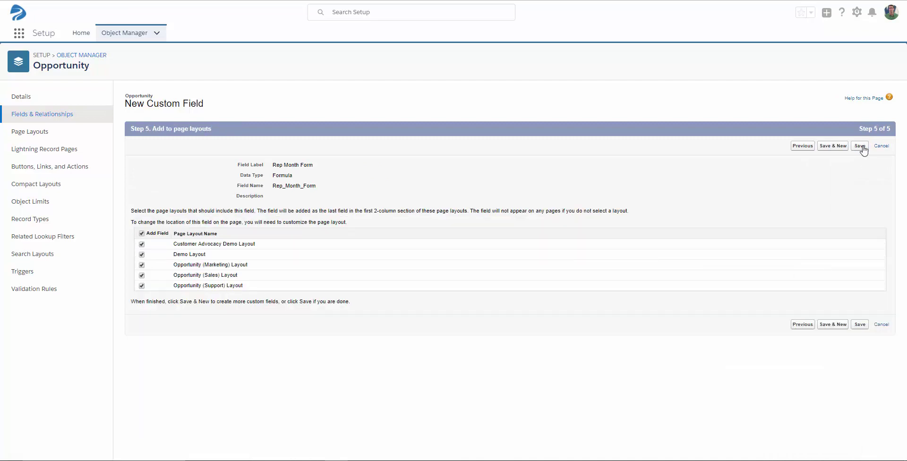
left_click(861, 147)
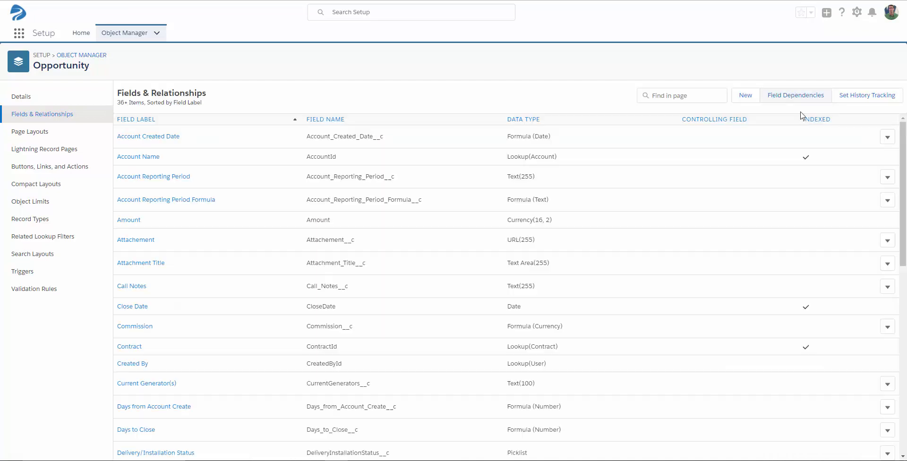
Step: Switch to the Lookup Helper app and start a new Lookup Helper setting with Opportunity as the child object
left_click(21, 34)
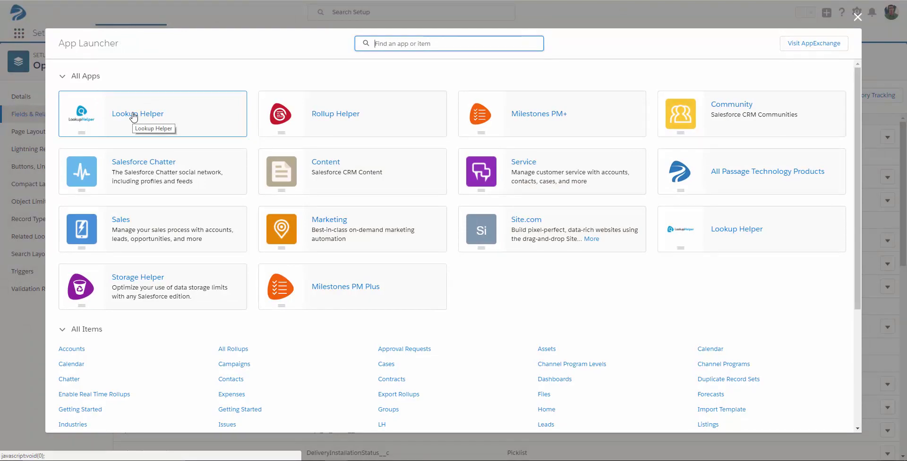
left_click(133, 117)
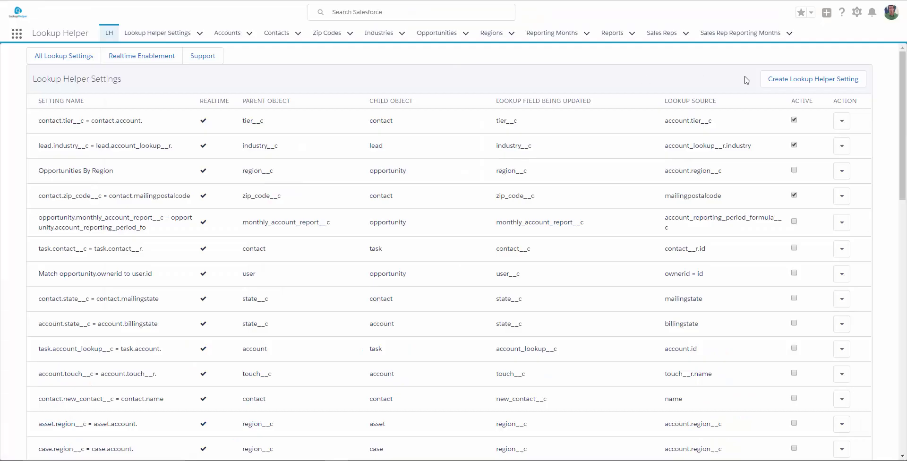
left_click(811, 81)
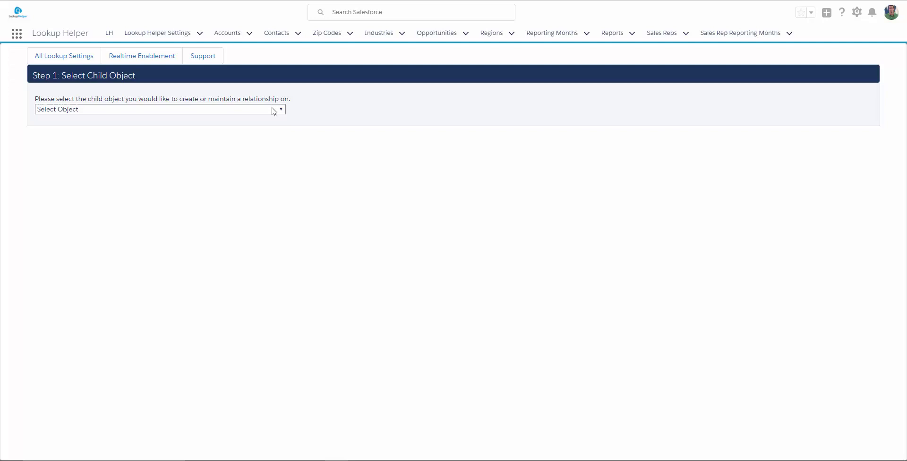
left_click(274, 110)
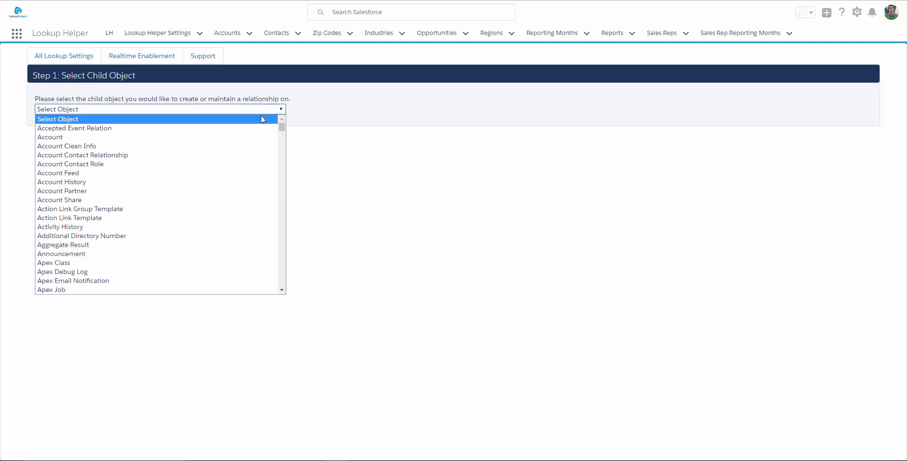
type("opp")
left_click(202, 151)
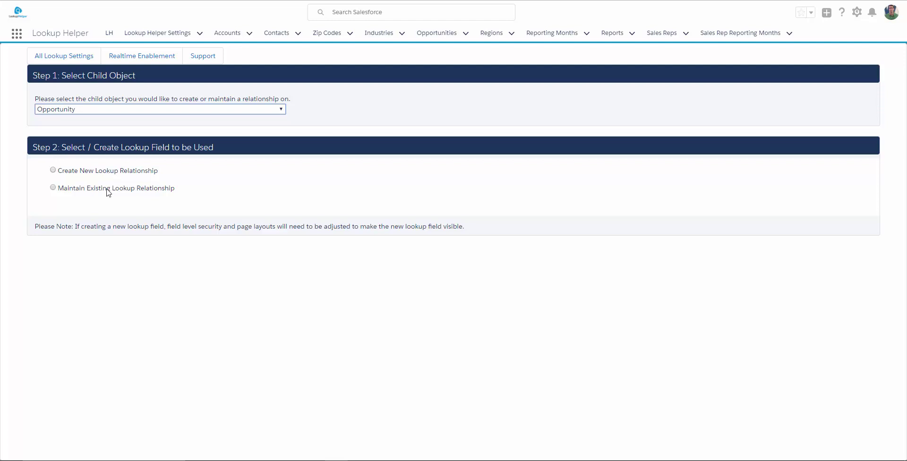
Step: Have the setting maintain the existing lookup relationship Reporting Month 2
left_click(53, 188)
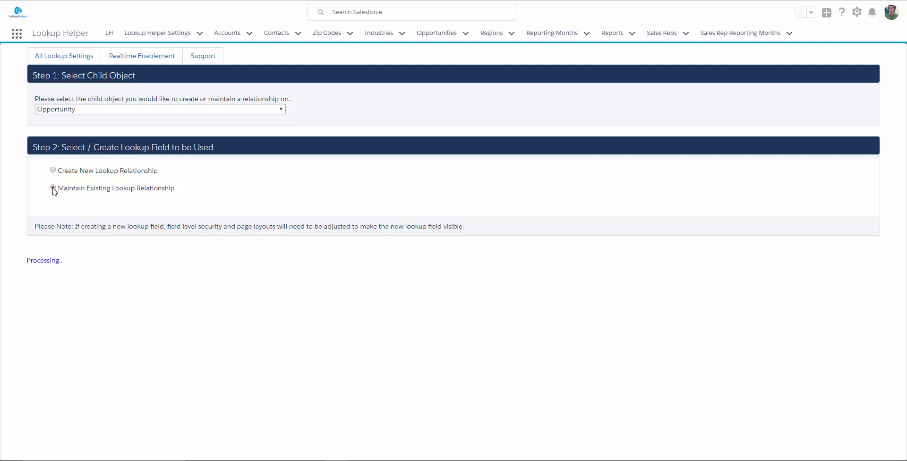
left_click(99, 210)
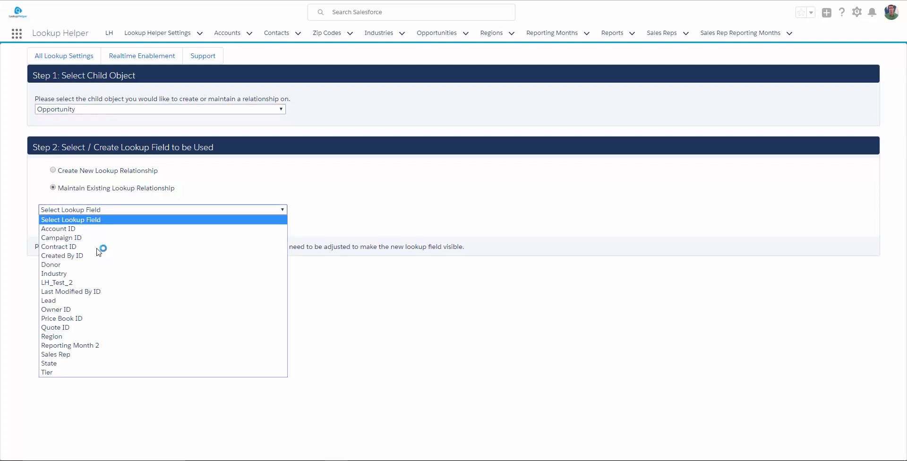
left_click(97, 346)
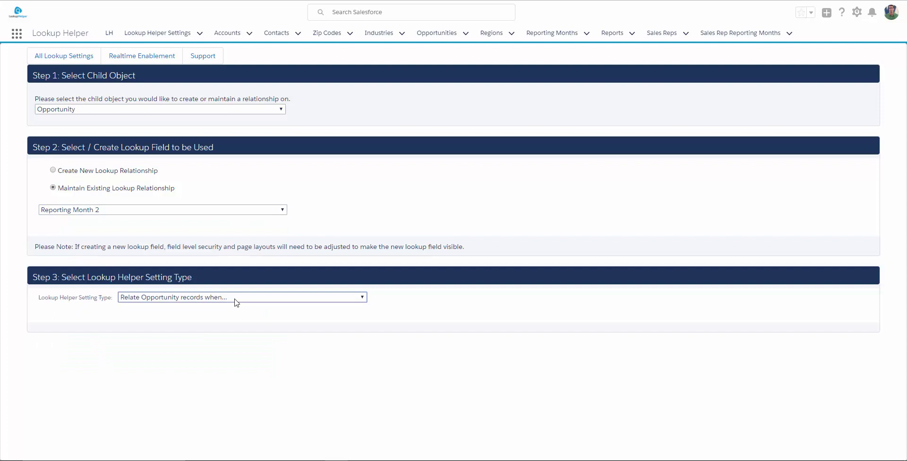
Step: Set the setting type to Field matches Name/Id using the Rep Month Form field, and enable creating new parent records
left_click(234, 298)
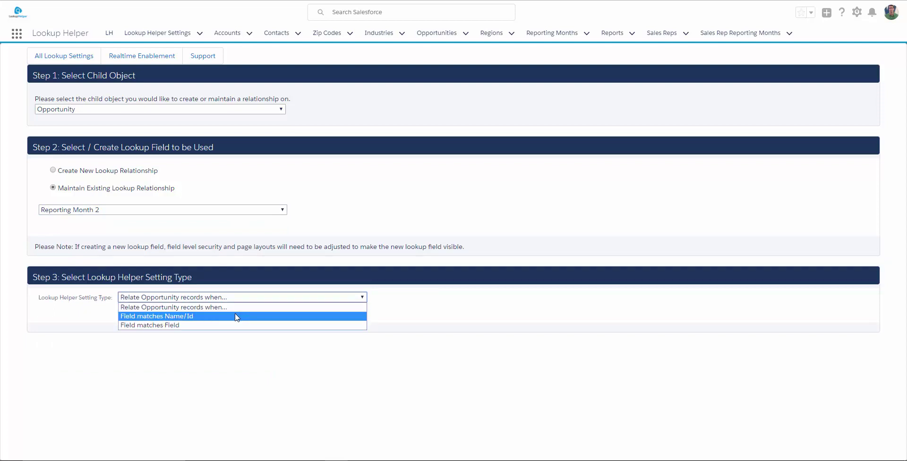
left_click(237, 317)
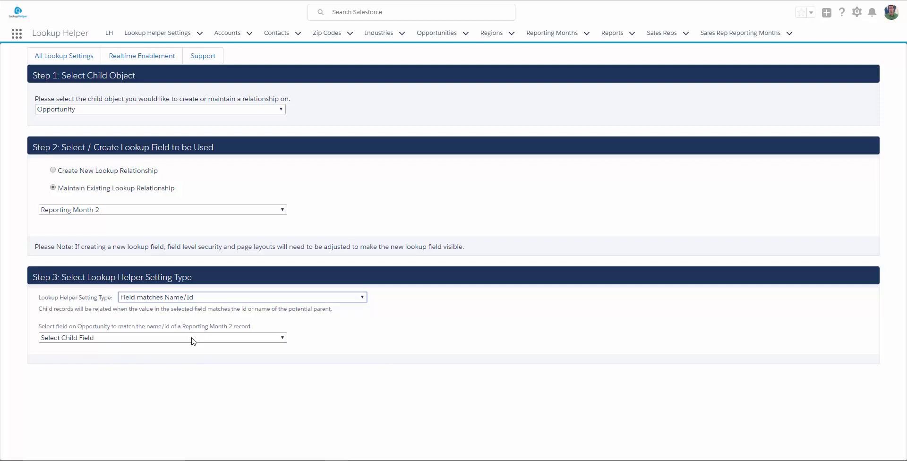
left_click(193, 338)
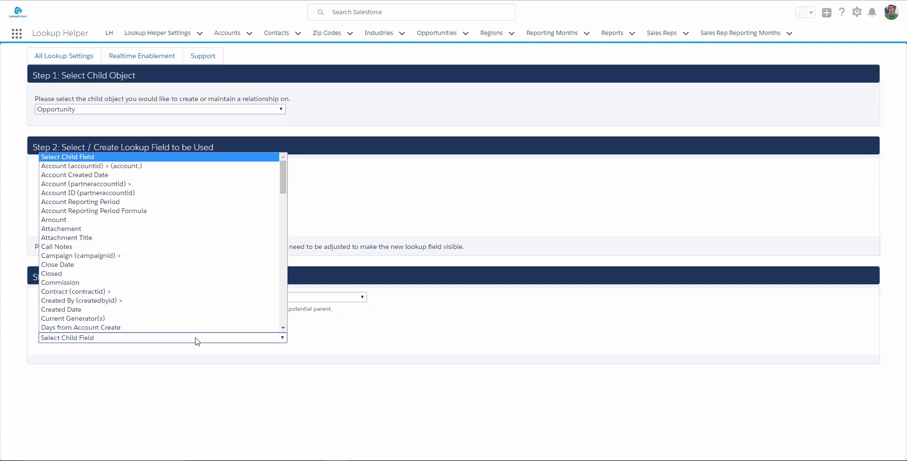
scroll(174, 274, "down", 10)
left_click(176, 272)
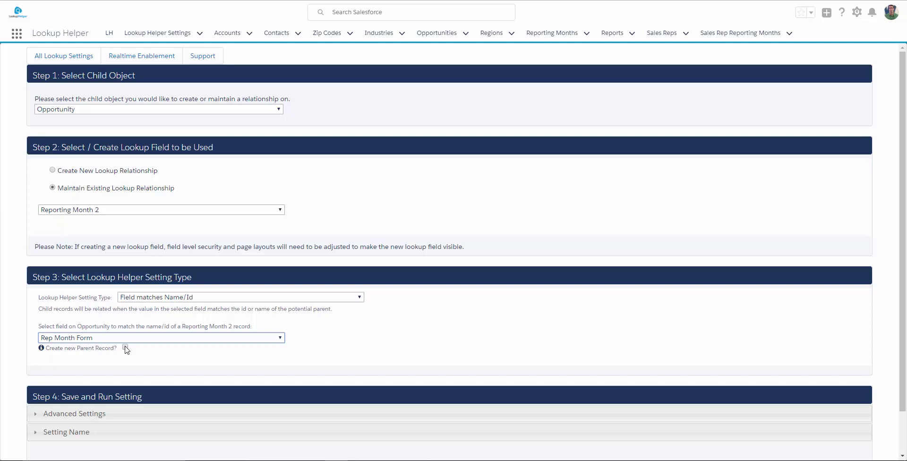
left_click(126, 348)
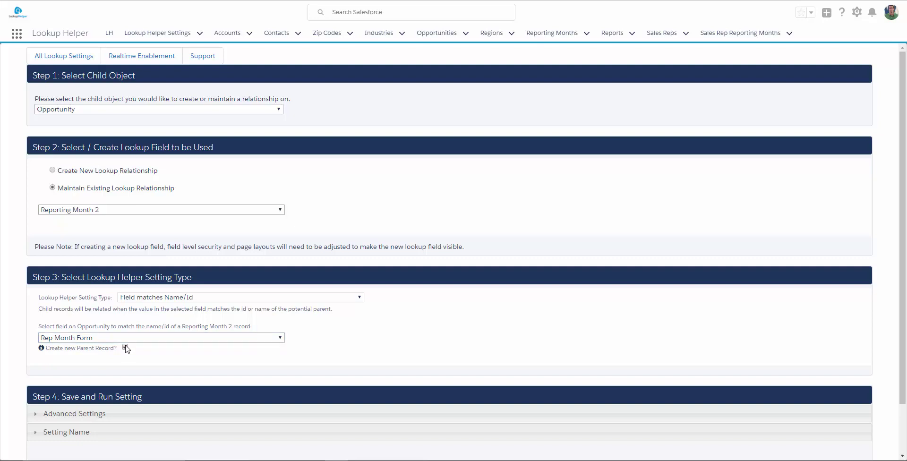
Step: Save the Lookup Helper setting and run it, confirming the overwrite of the reporting_month_2__c lookup field
scroll(189, 315, "down", 2)
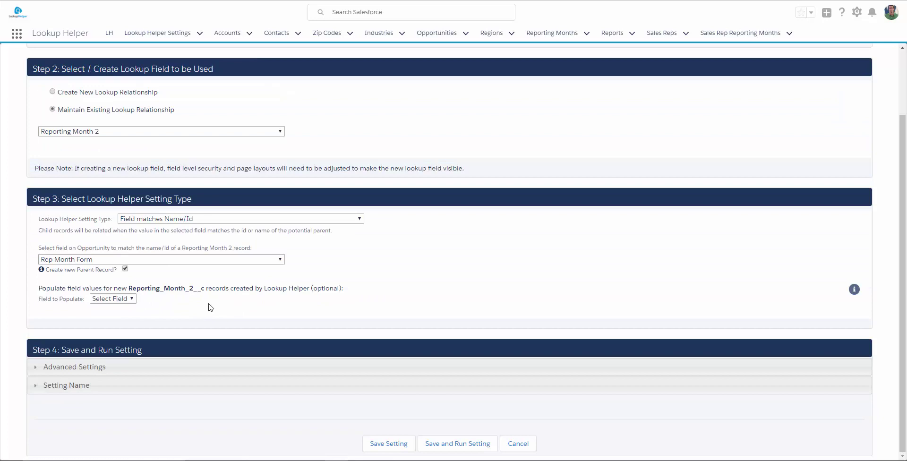
left_click(466, 449)
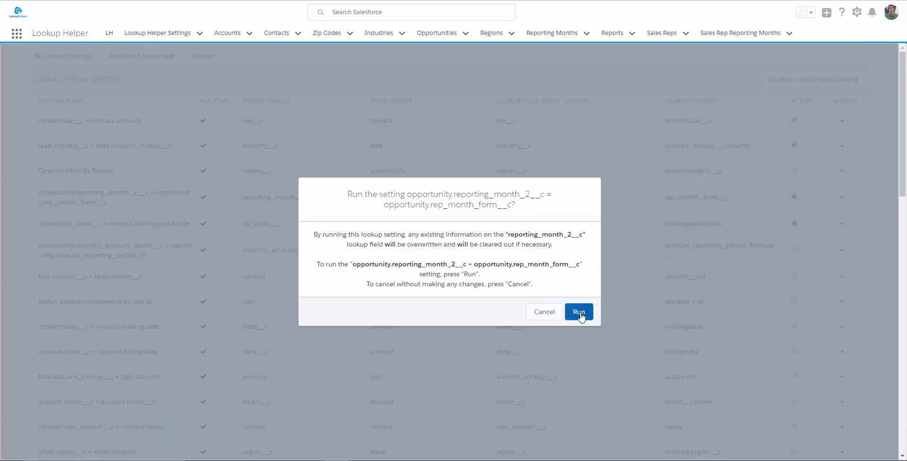
left_click(577, 311)
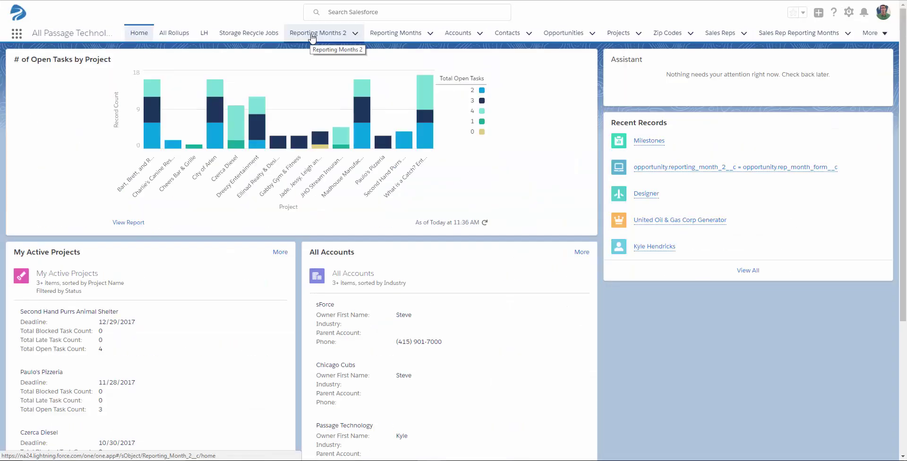
Step: List all Reporting Months 2 records and examine the related opportunities and details of the 6-2016 record
left_click(312, 37)
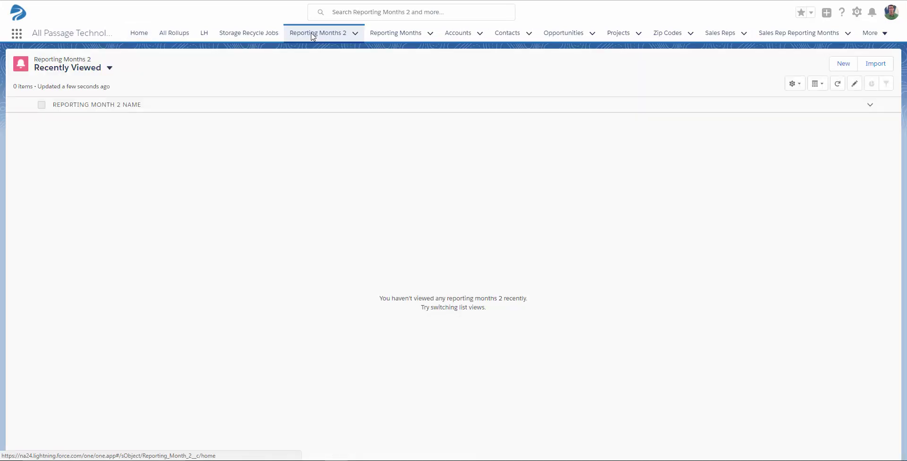
left_click(109, 68)
left_click(60, 101)
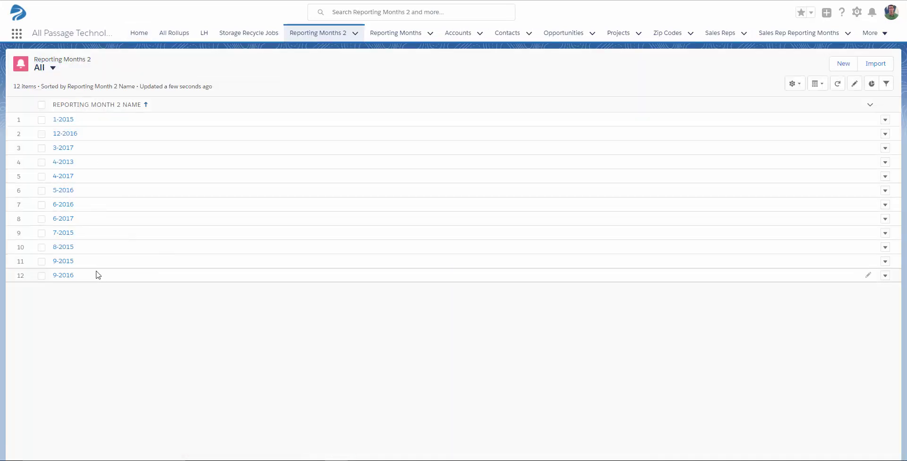
left_click(63, 204)
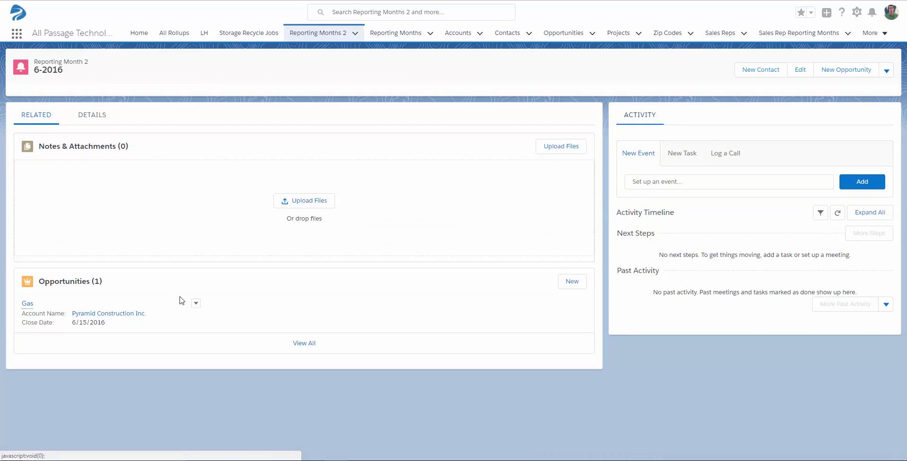
left_click(92, 115)
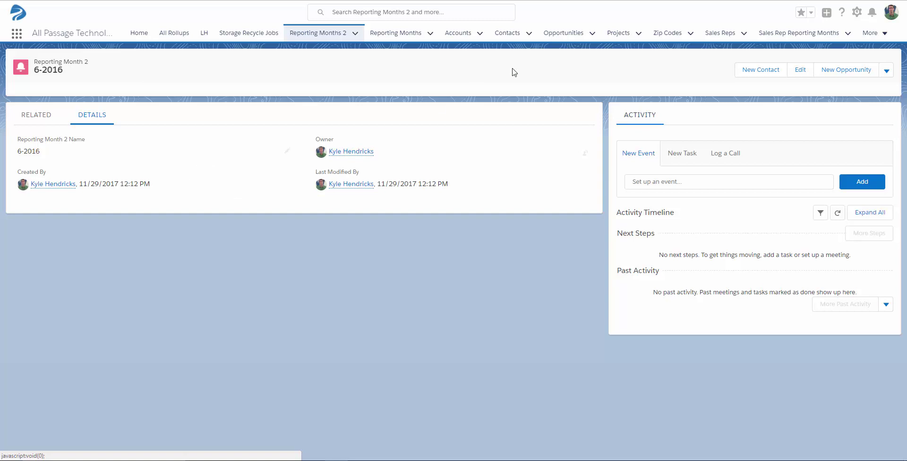
Step: Start a new custom field of type Currency on the Reporting Month 2 object
left_click(857, 12)
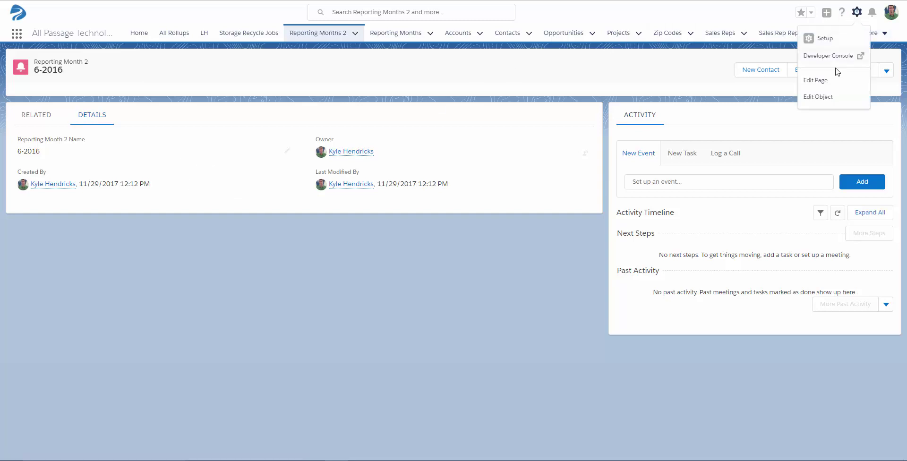
left_click(819, 97)
left_click(38, 114)
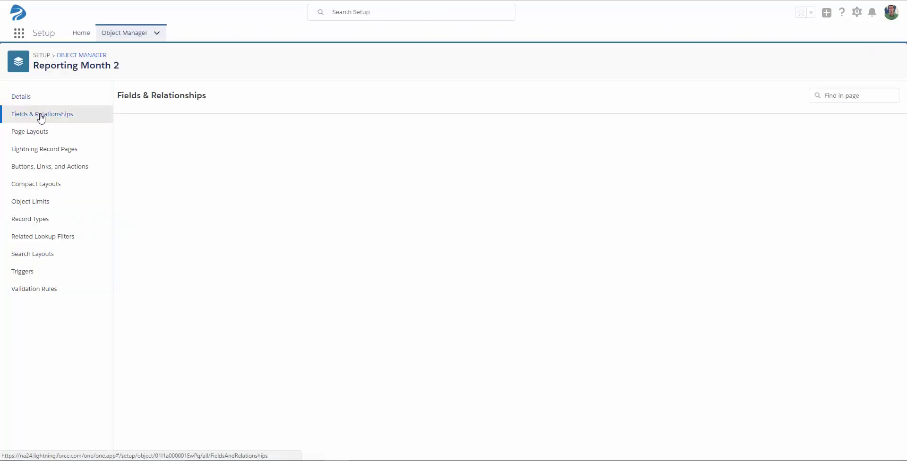
left_click(751, 101)
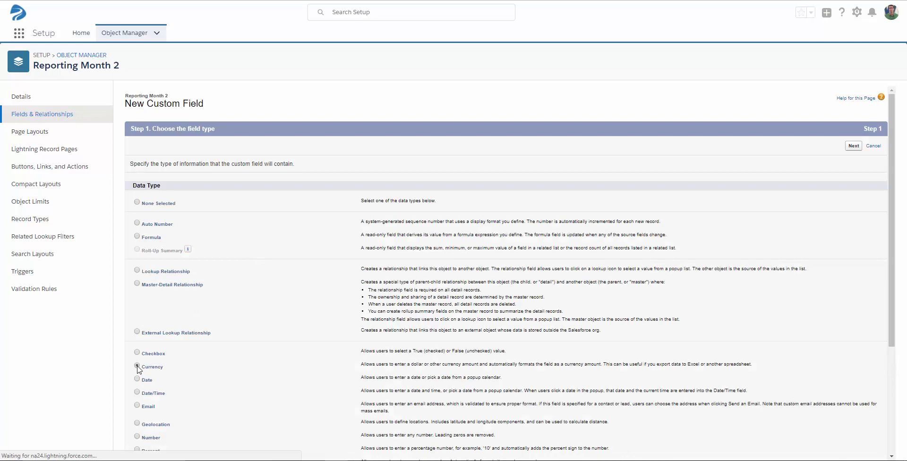
left_click(137, 366)
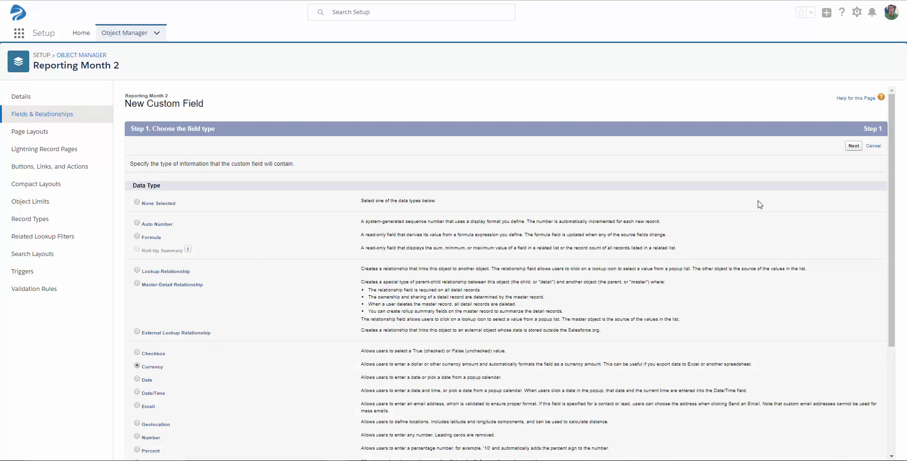
left_click(854, 146)
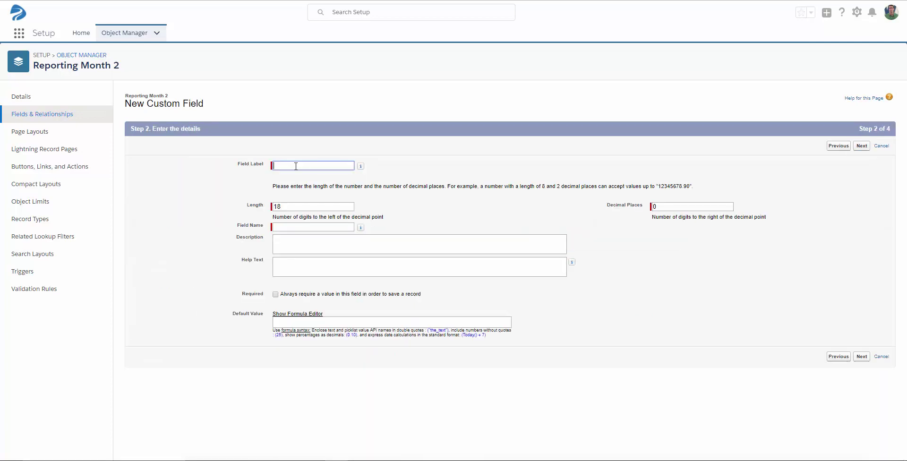
Step: Label the currency field Open Opps Closing This Month, with a length of 16 and 2 decimal places
type("Open Opps Closing This Month")
key("Tab")
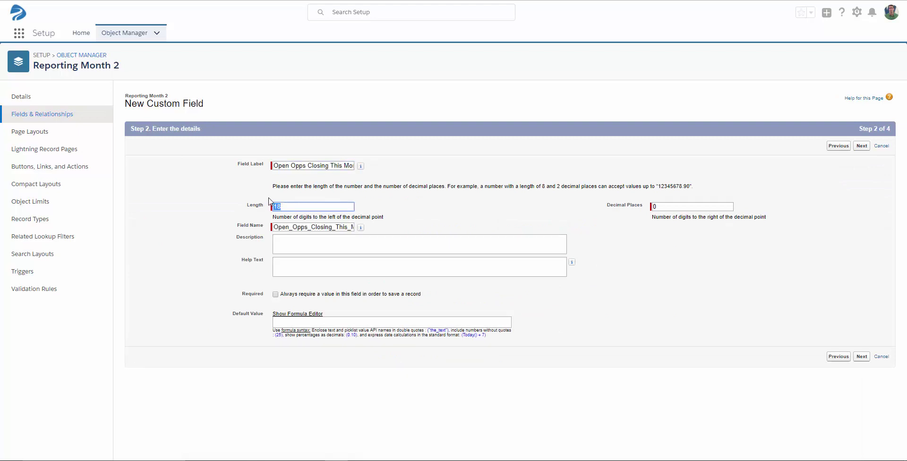
type("16")
key("Tab")
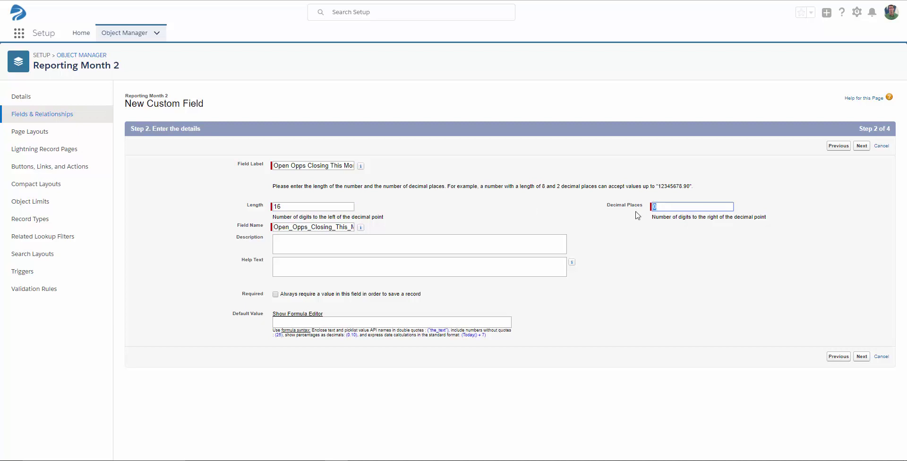
type("2")
left_click(498, 242)
Step: Keep the currency field visible to all profiles and on the Reporting Month 2 Layout, and save it
left_click(863, 147)
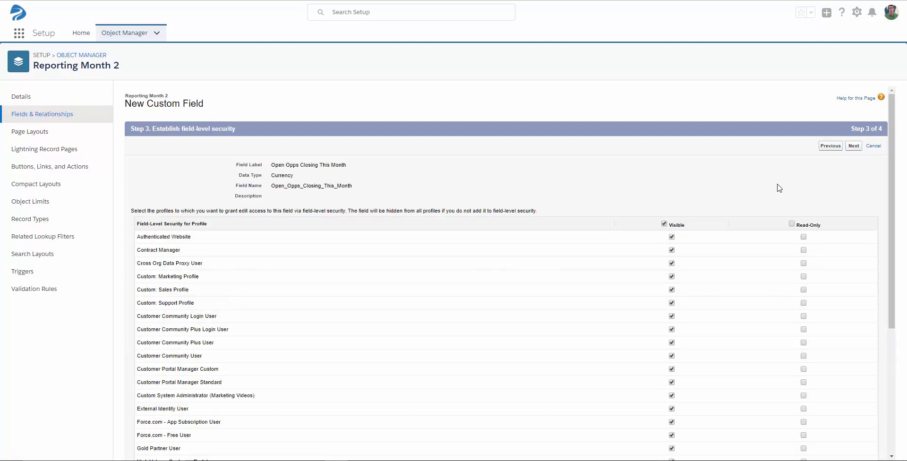
left_click(858, 148)
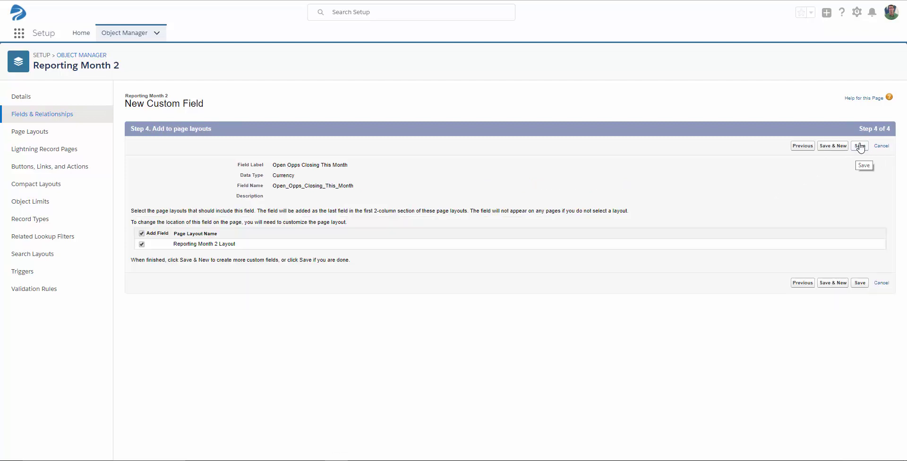
left_click(860, 148)
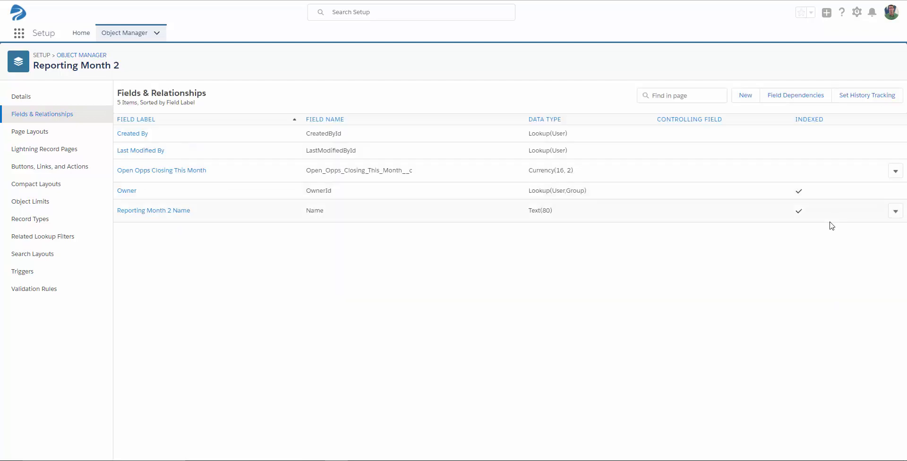
Step: Switch to Rollup Helper and start a new rollup targeting the existing Open Opps Closing This Month field on Reporting Month 2
left_click(19, 33)
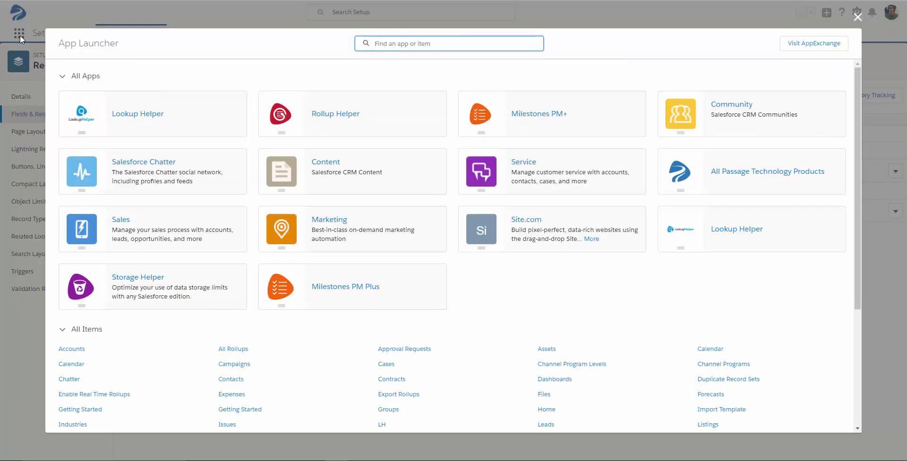
left_click(331, 118)
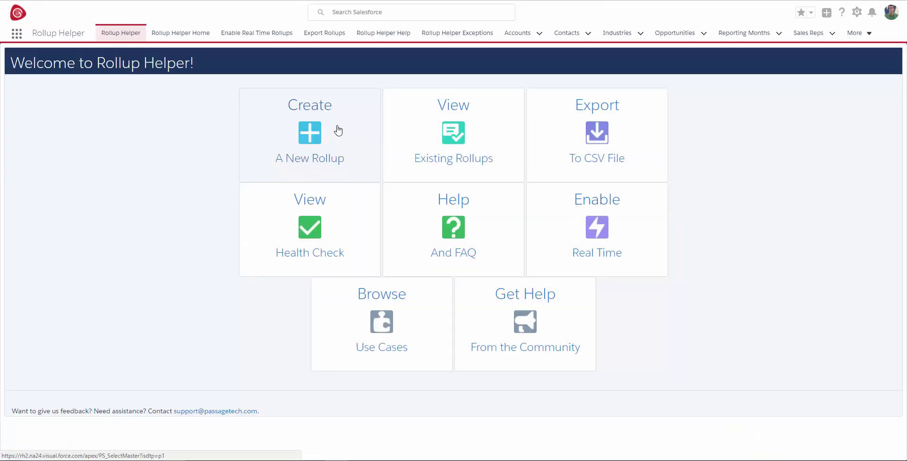
left_click(310, 136)
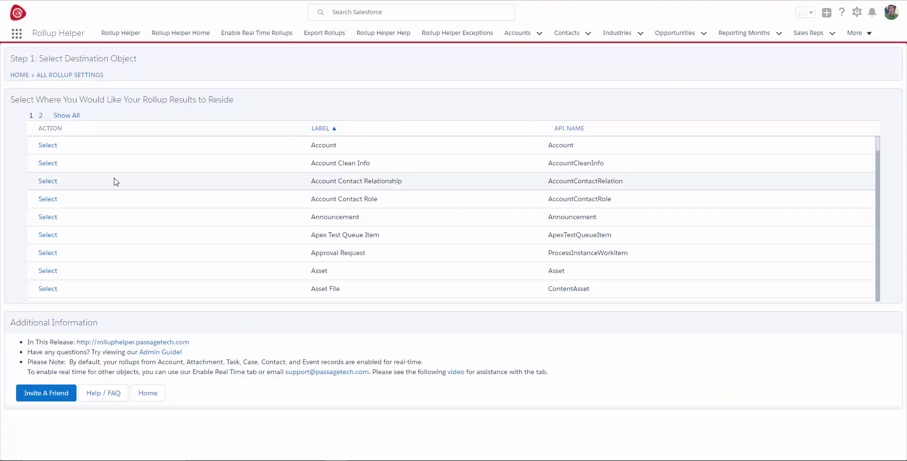
scroll(118, 185, "down", 15)
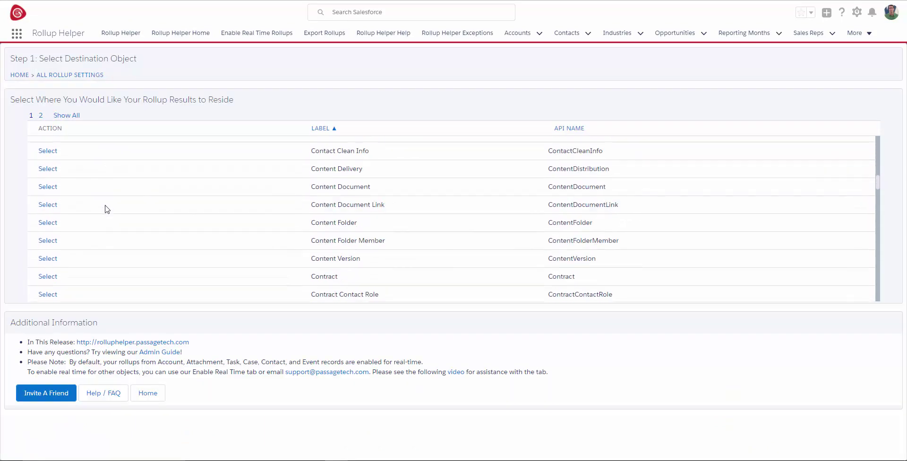
left_click(48, 189)
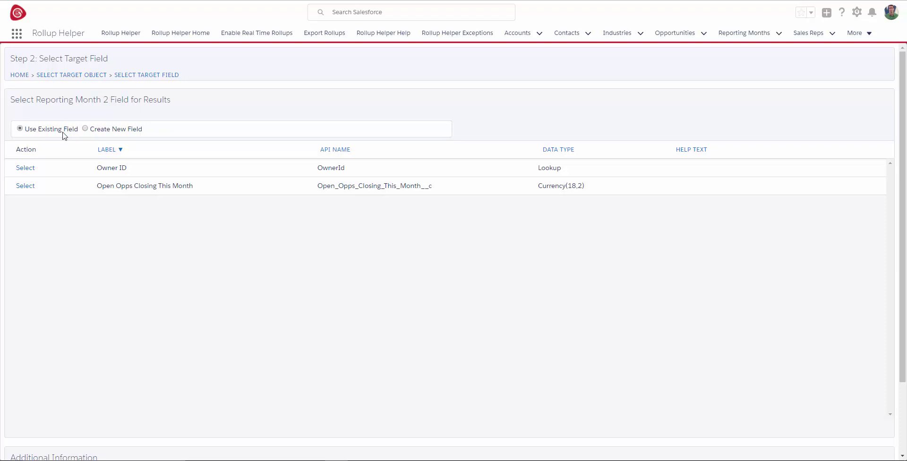
left_click(25, 186)
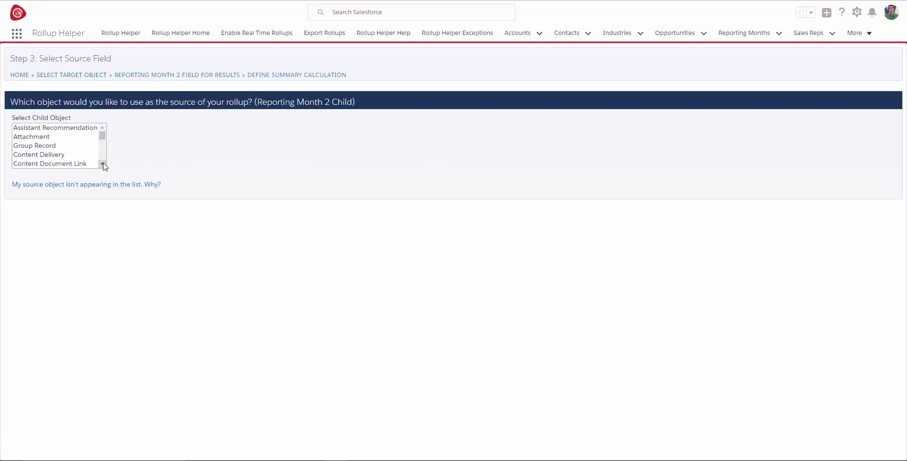
Step: Use the Amount field of the child object Opportunity as the rollup source, with Sum as the calculation type
scroll(102, 156, "down", 5)
left_click(47, 163)
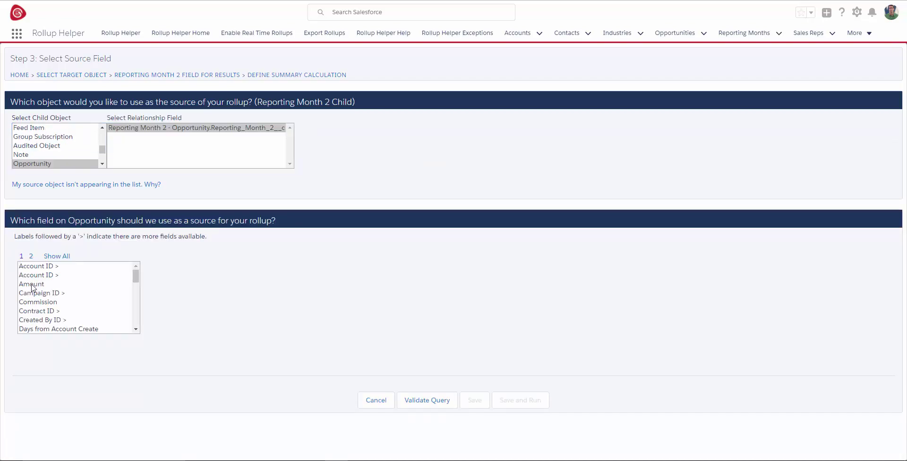
left_click(29, 287)
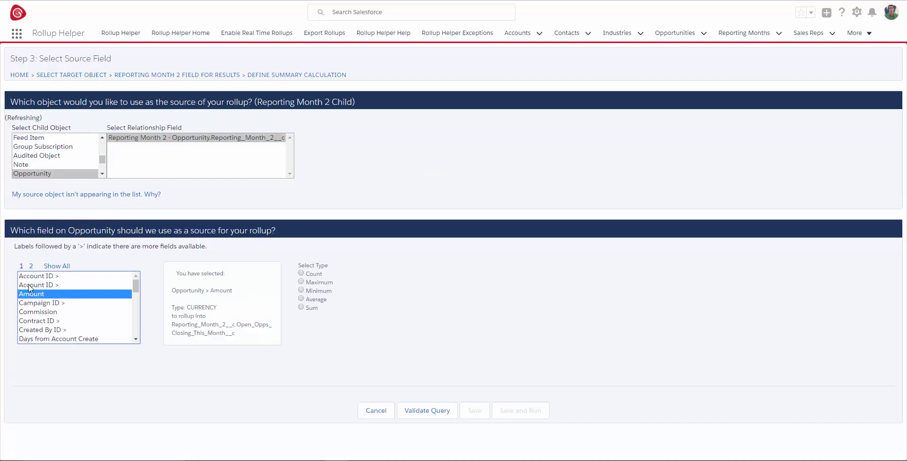
left_click(301, 308)
Step: Create a new custom filter for the rollup and name it Closing This Month
scroll(210, 283, "down", 2)
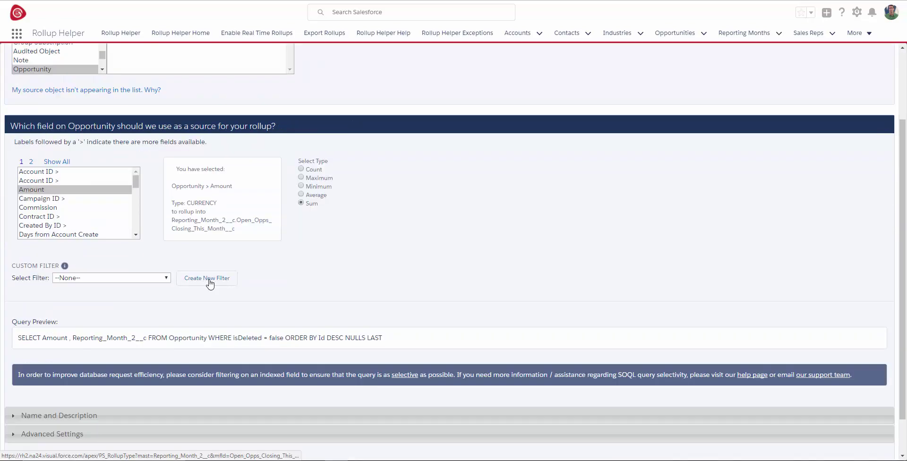
left_click(211, 284)
left_click(82, 139)
type("Cl")
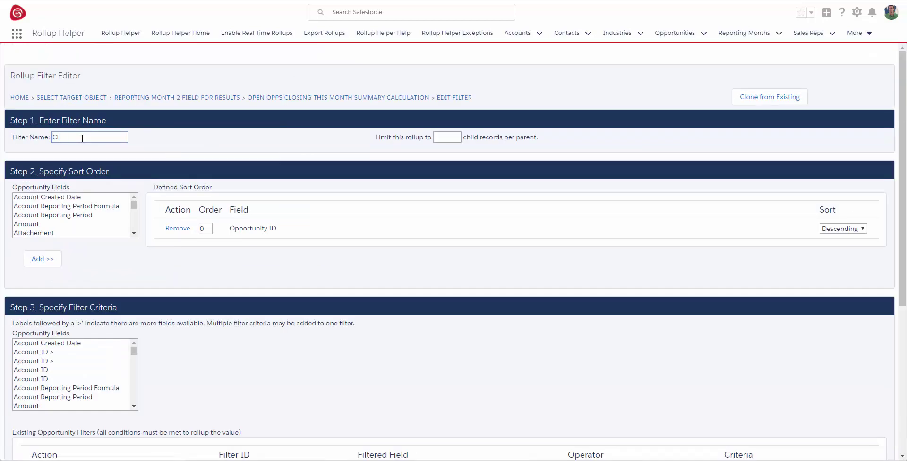
type("osing This Month")
left_click(442, 137)
Step: Add a filter criterion requiring the opportunity Stage to be not equal to Closed Won
scroll(201, 249, "down", 1)
scroll(200, 249, "down", 4)
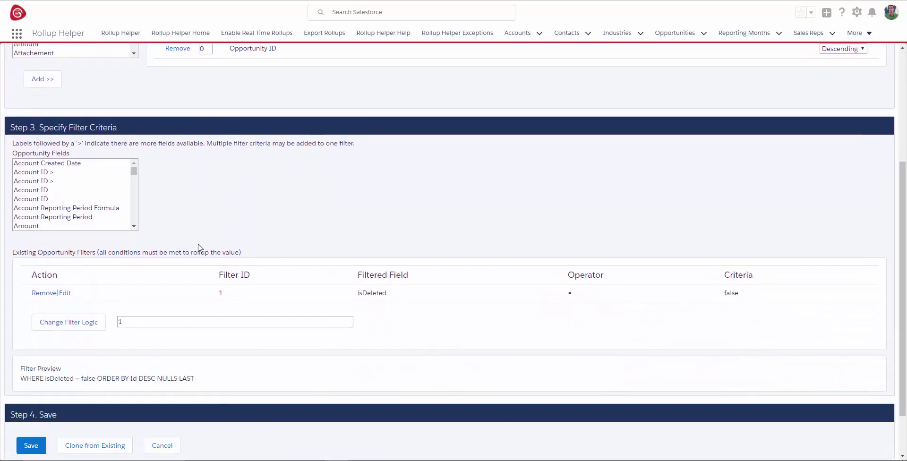
left_click(134, 163)
scroll(134, 163, "down", 1)
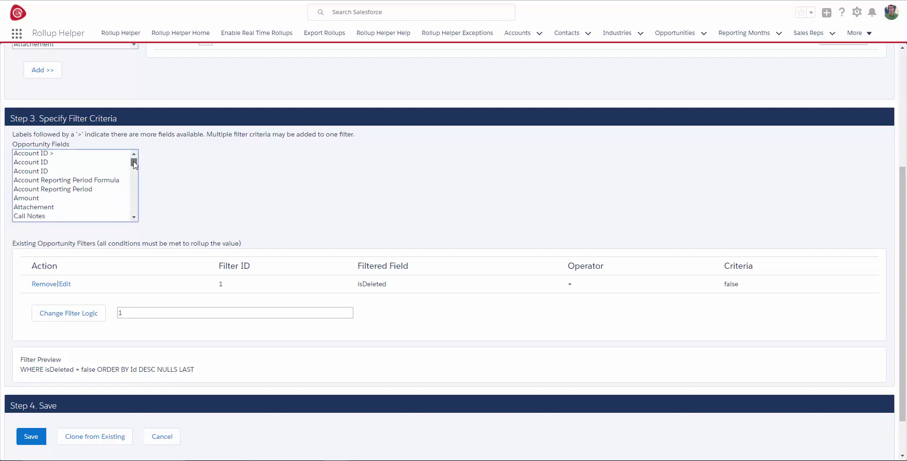
scroll(135, 163, "down", 15)
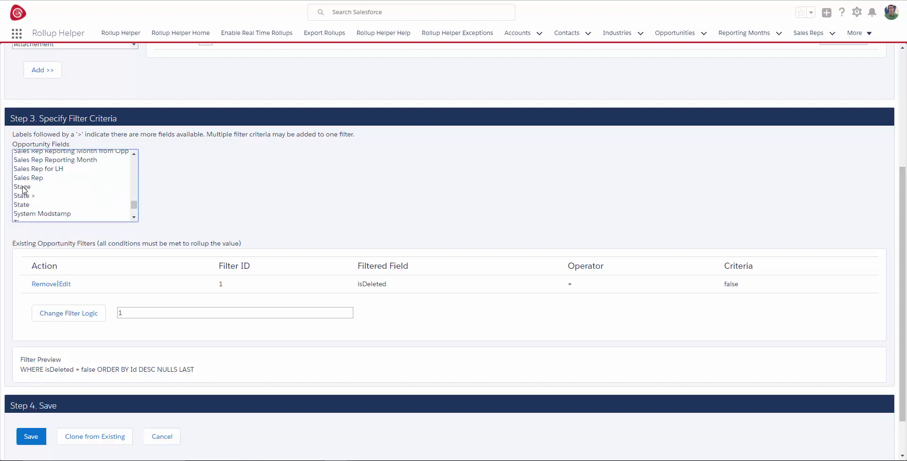
left_click(23, 188)
left_click(175, 249)
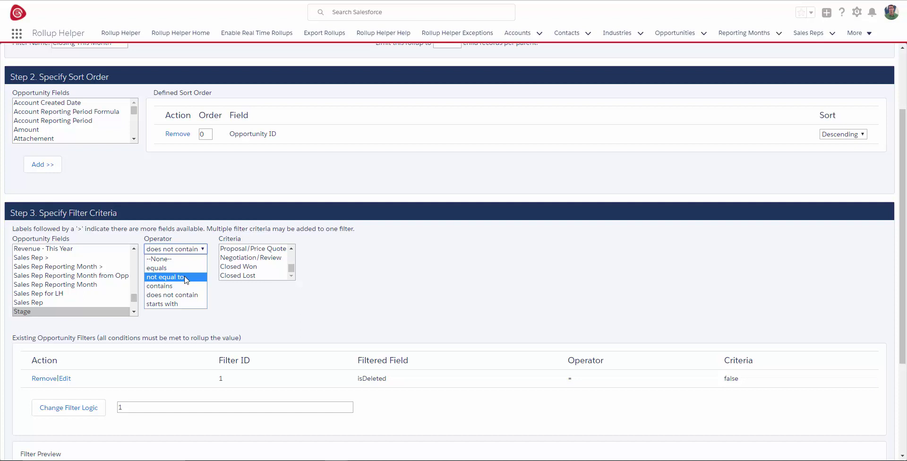
left_click(186, 277)
scroll(253, 267, "down", 2)
left_click(253, 267)
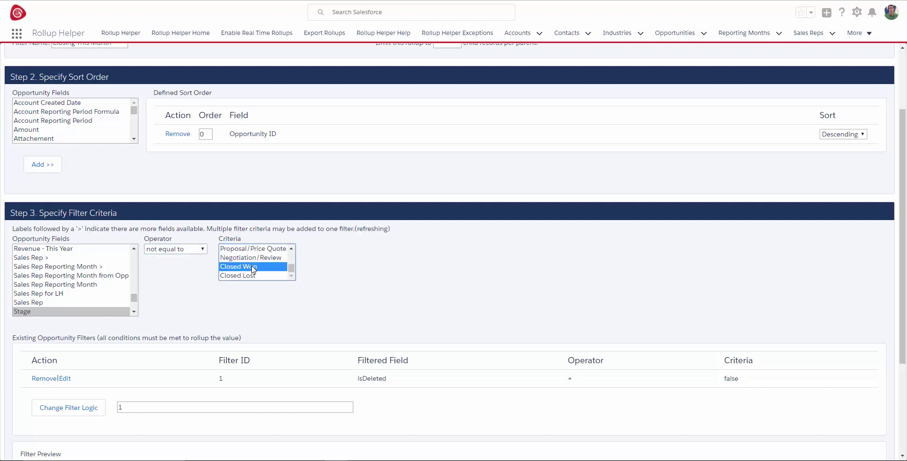
left_click(441, 253)
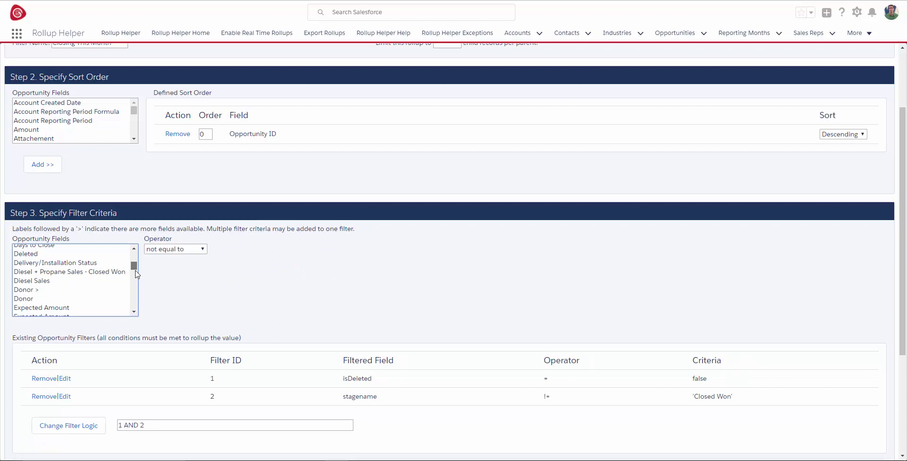
Step: Add another criterion requiring Stage to be not equal to Closed Lost, and save the filter
left_click(194, 249)
left_click(194, 268)
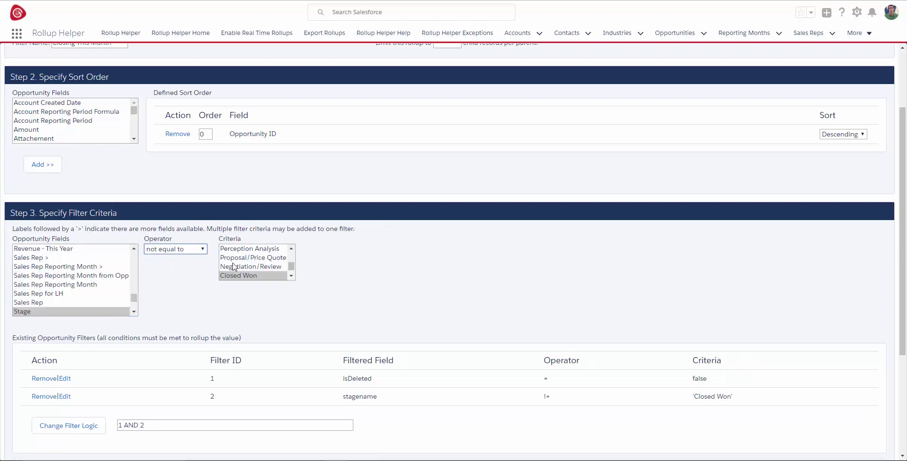
scroll(234, 267, "down", 1)
left_click(255, 275)
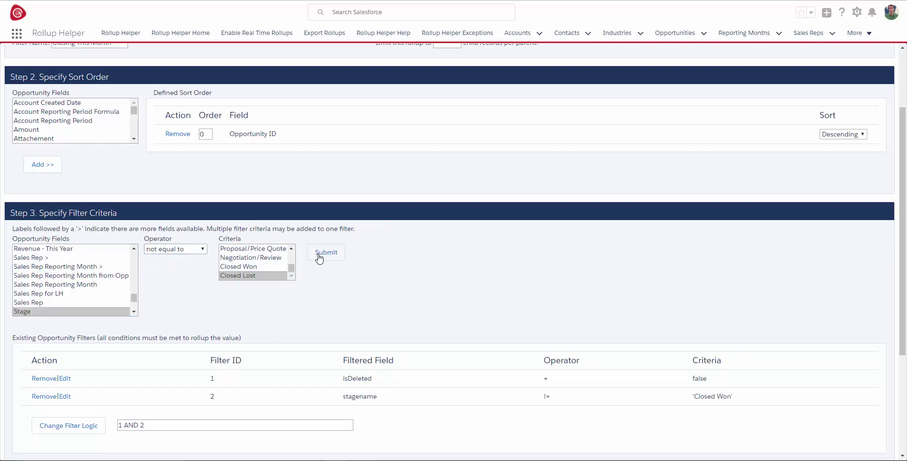
left_click(319, 255)
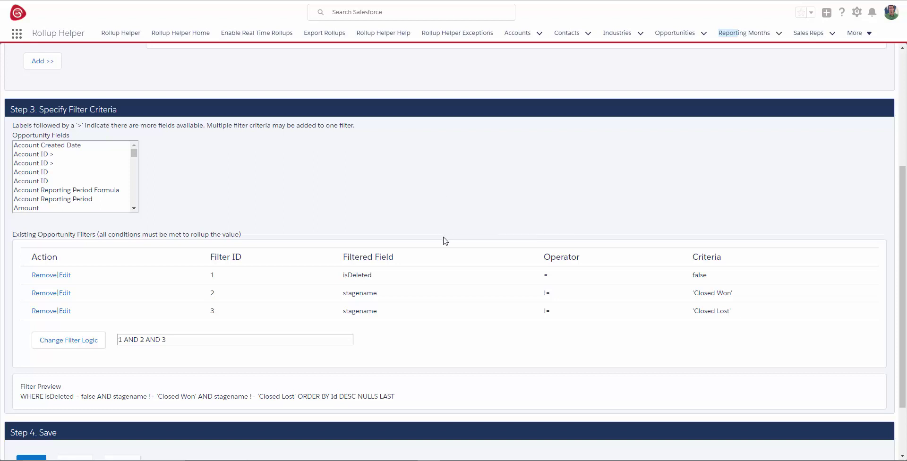
scroll(444, 241, "down", 2)
left_click(31, 388)
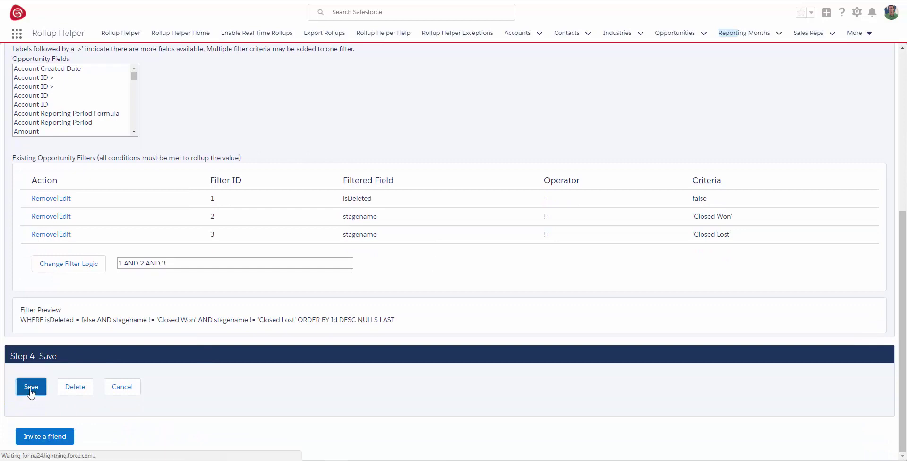
Step: Run the Open Opps Closing This Month rollup once for all records, accepting that existing field values are overwritten
left_click(863, 313)
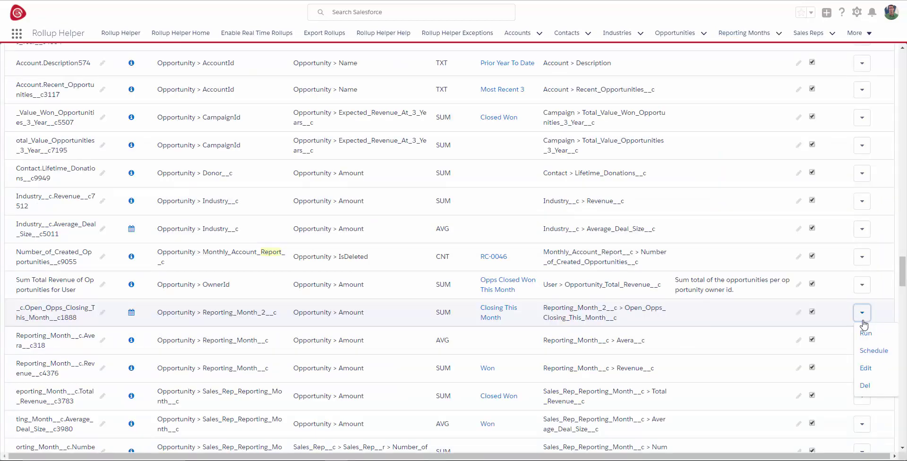
left_click(866, 366)
left_click(785, 85)
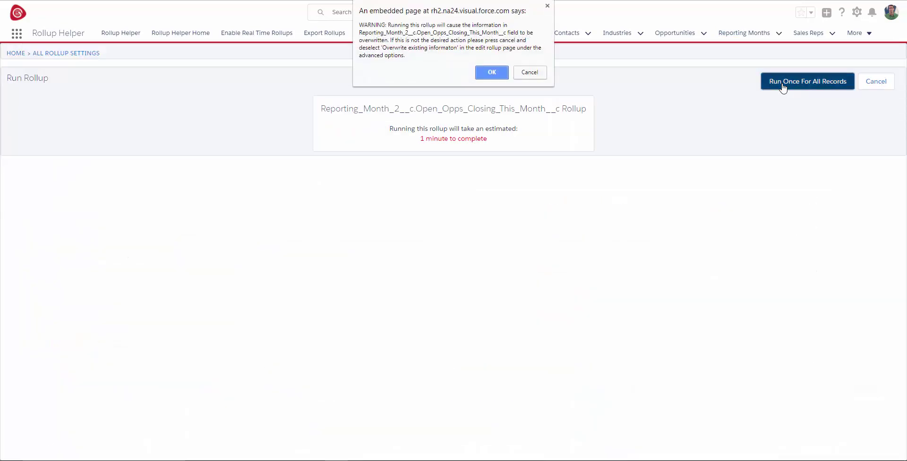
left_click(497, 74)
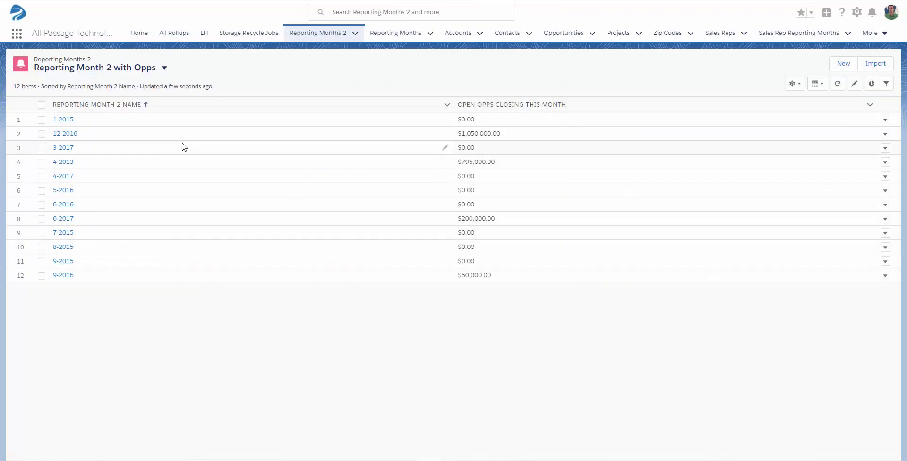
Step: Open the 12-2016 Reporting Month 2 record to check its rolled-up open opportunities amount
left_click(66, 134)
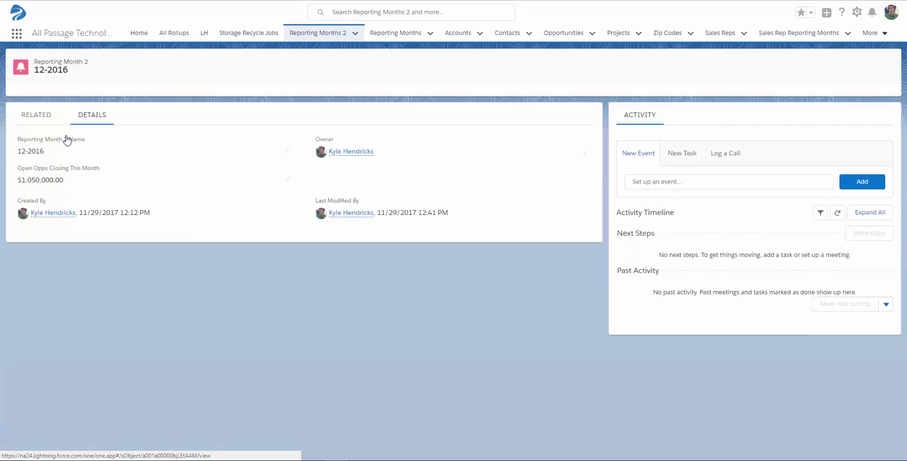